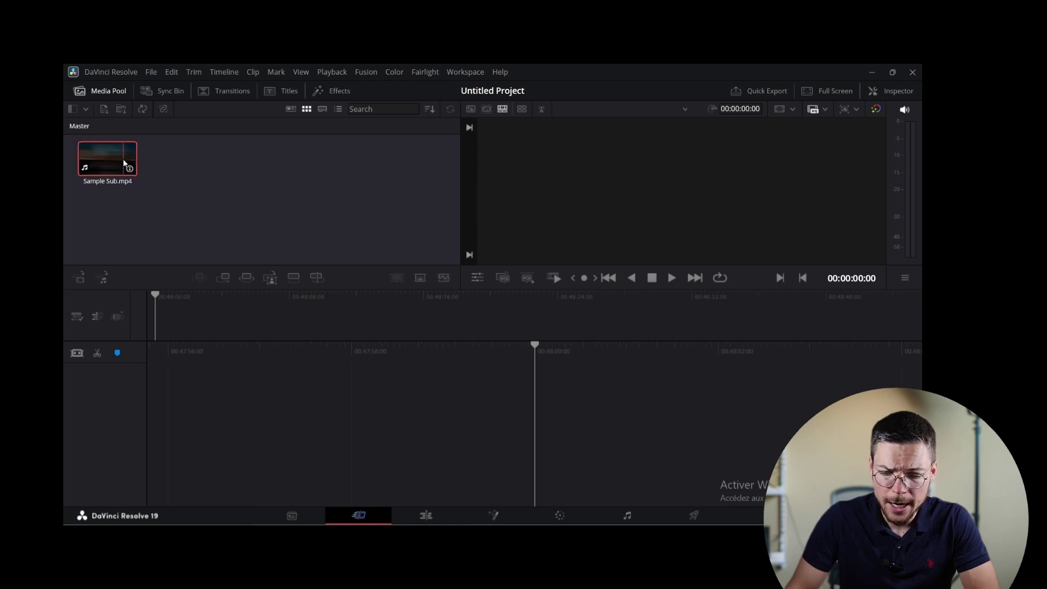
# Drag Sample Sub.mp4 onto a new timeline and open the Timeline menu.
pyautogui.moveTo(122, 159); pyautogui.dragTo(263, 325)
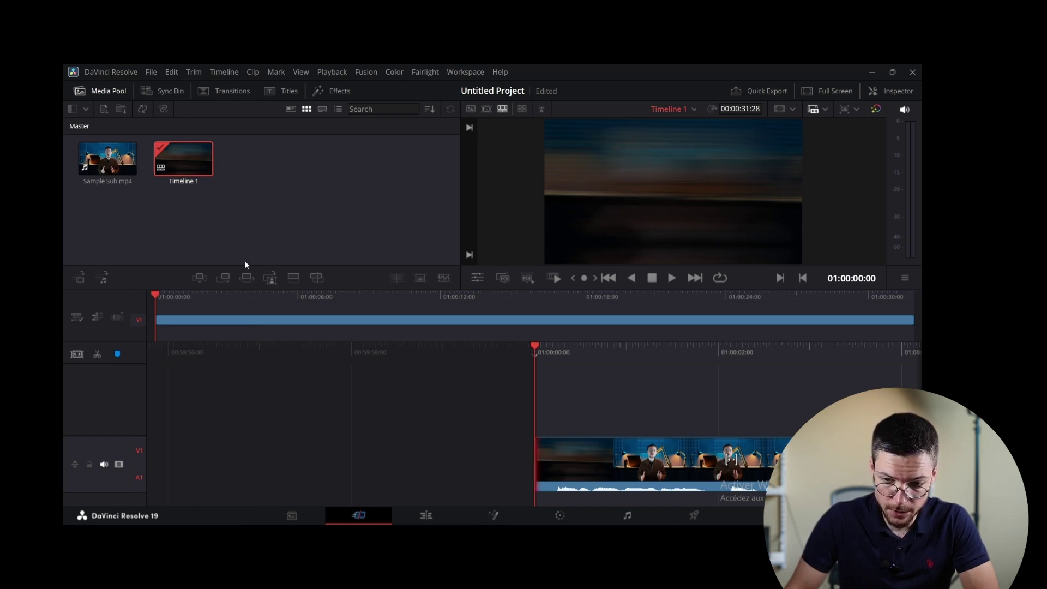
pyautogui.click(221, 71)
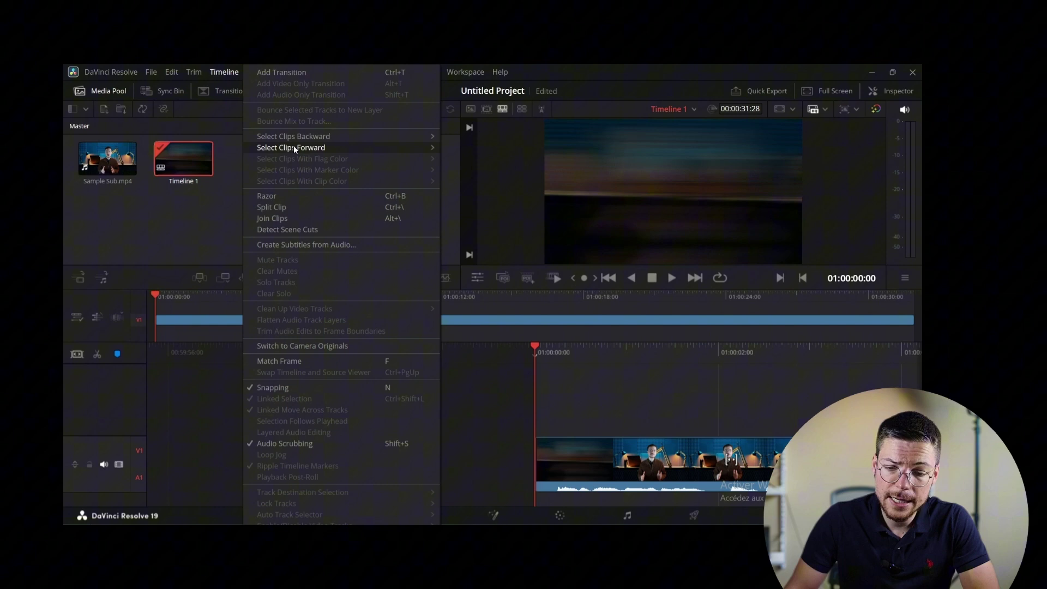
# Create subtitles from audio with language Auto and caption preset Netflix.
pyautogui.click(312, 246)
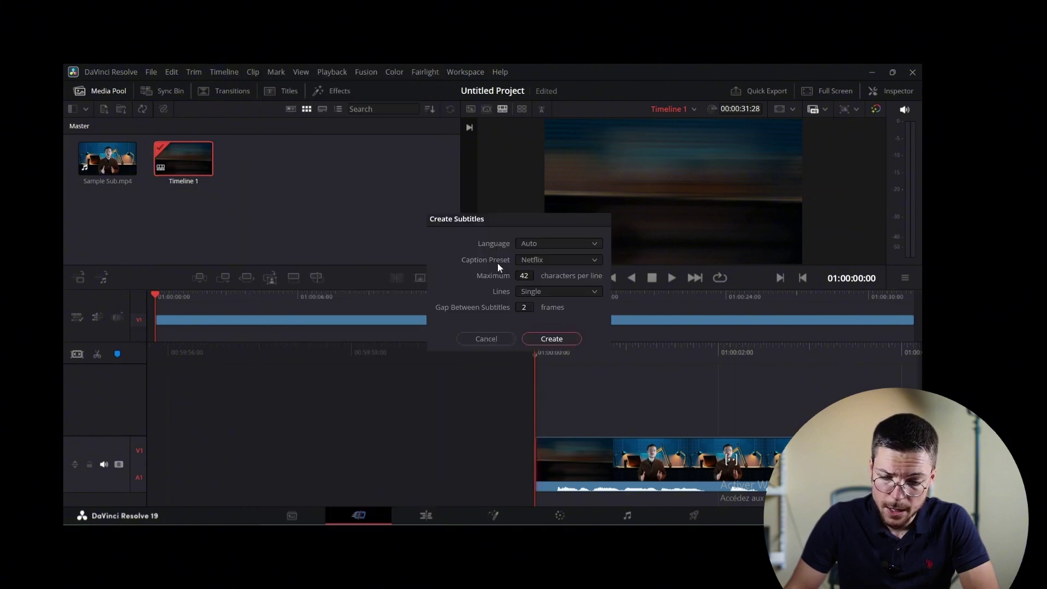
pyautogui.click(552, 244)
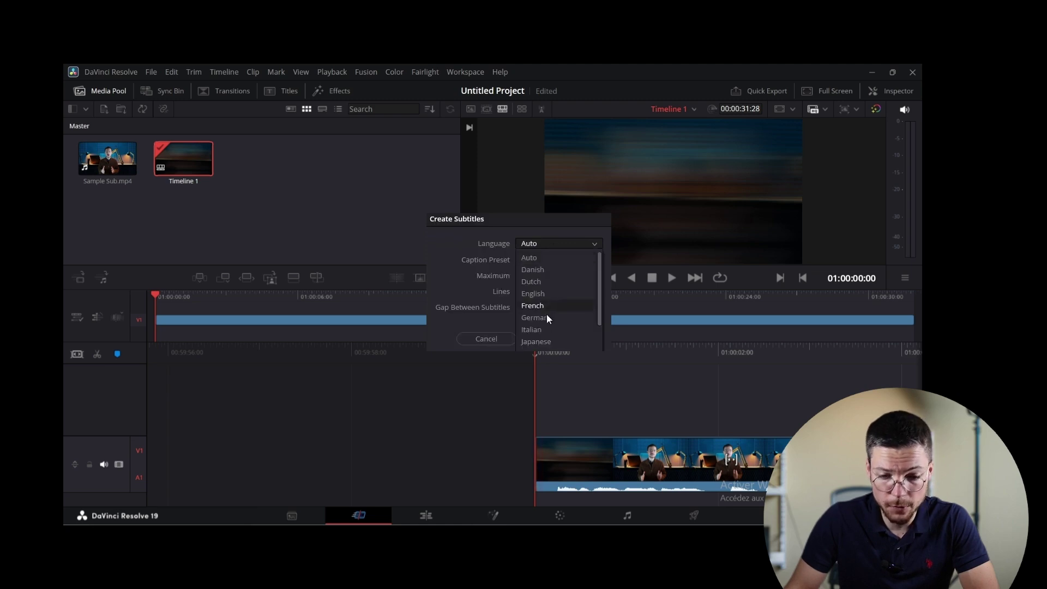
pyautogui.click(542, 254)
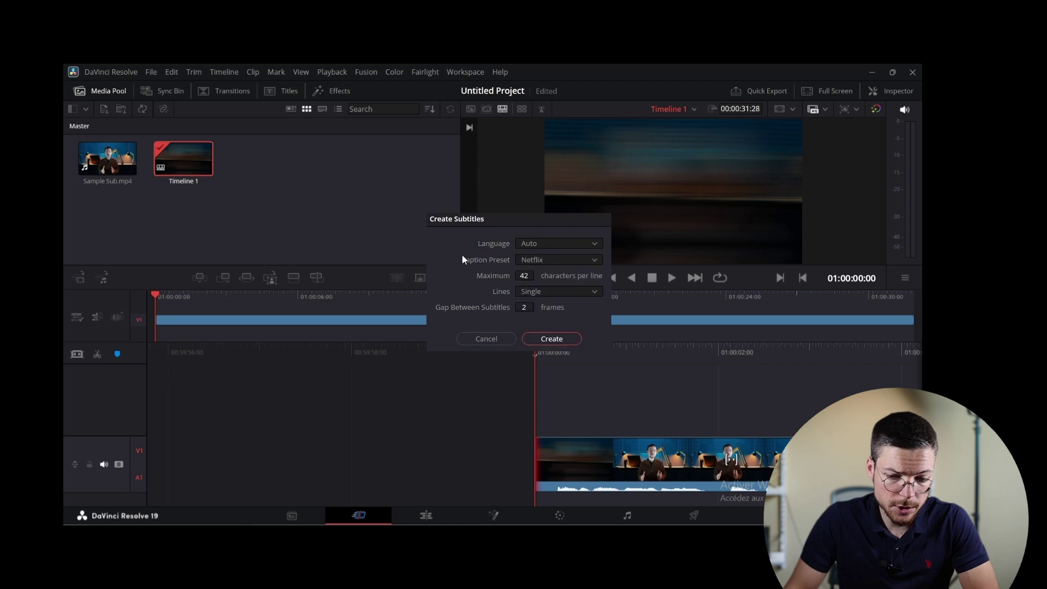
pyautogui.click(551, 259)
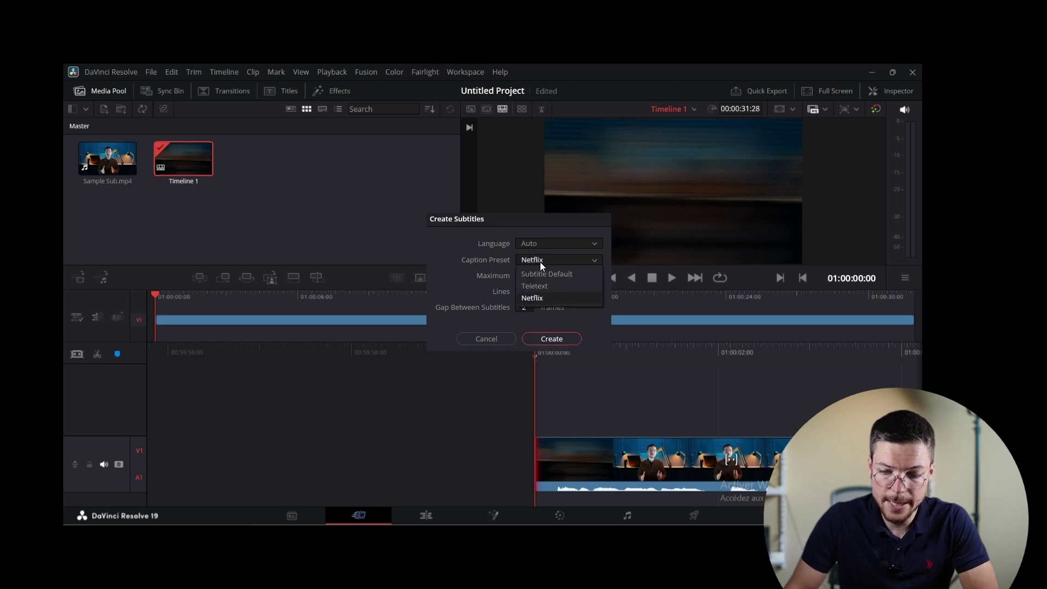
pyautogui.click(540, 274)
pyautogui.click(554, 257)
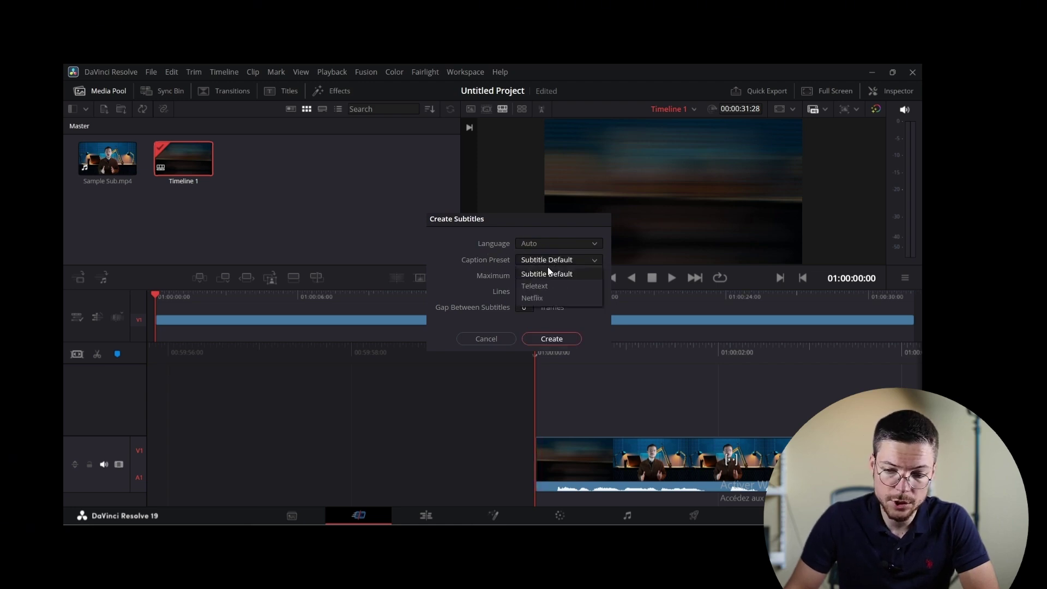
pyautogui.click(543, 297)
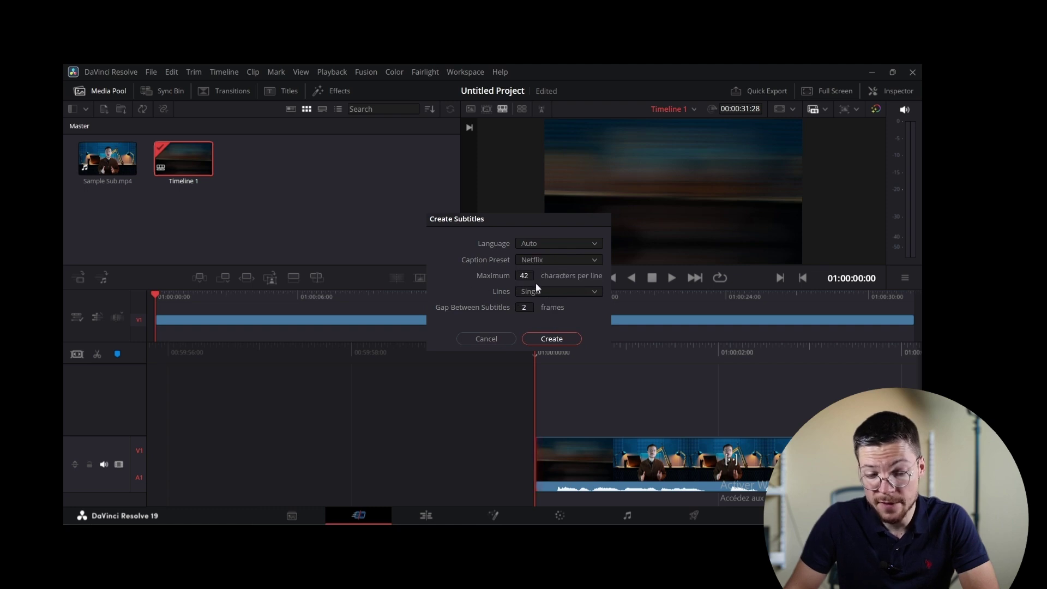
pyautogui.click(552, 339)
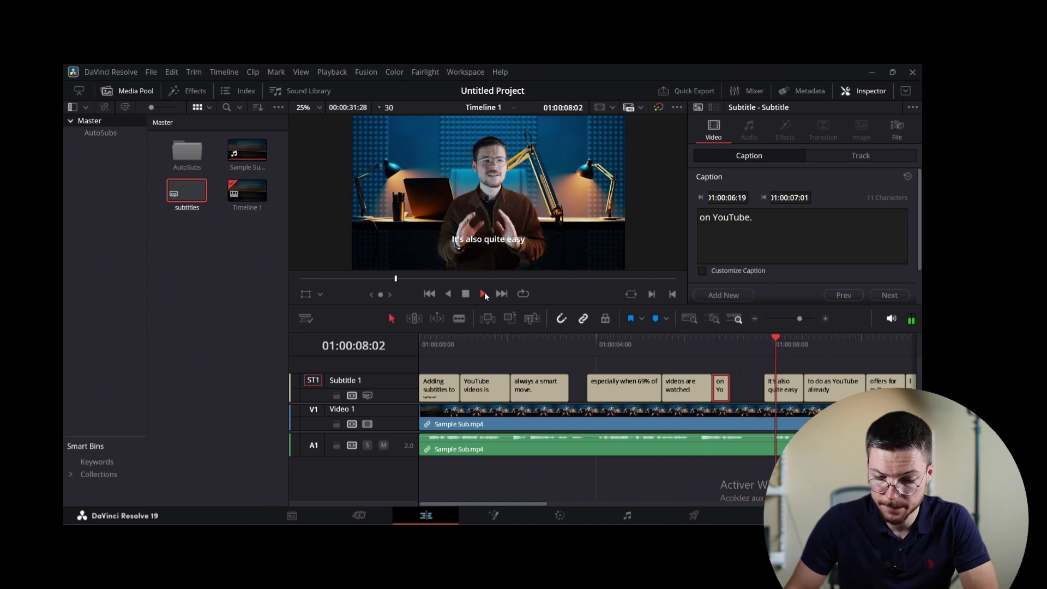
# Pause playback and correct the caption 'on YouTube.' to 'on mute.' in the Inspector.
pyautogui.click(466, 294)
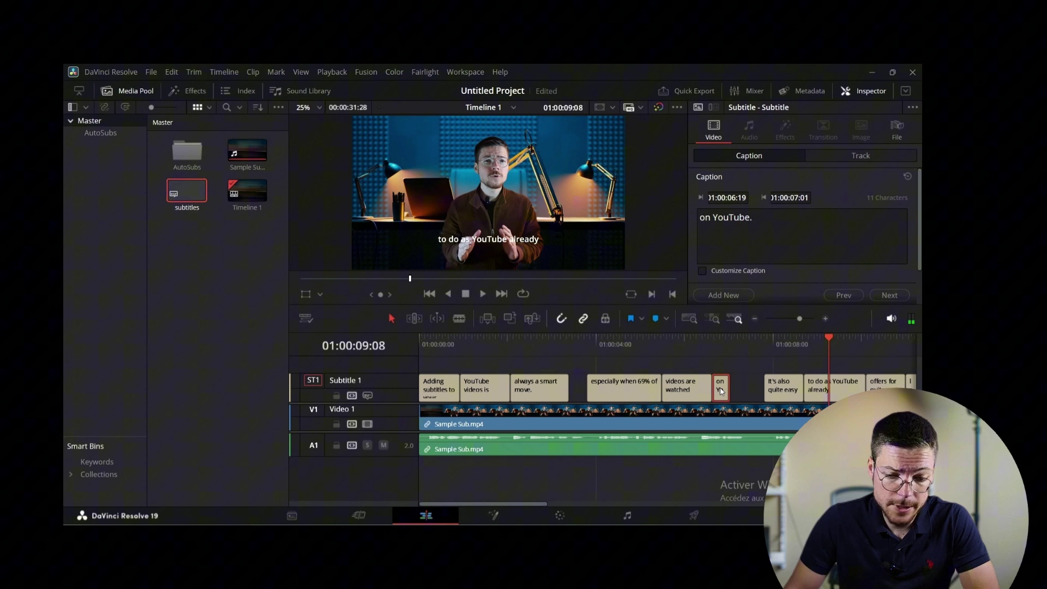
pyautogui.click(762, 217)
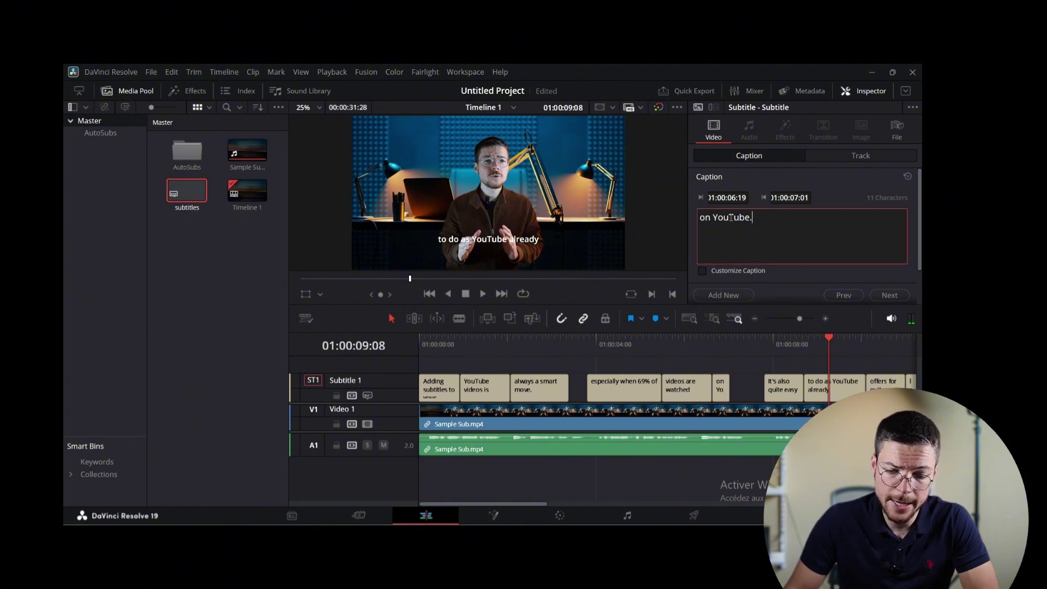
pyautogui.moveTo(714, 217); pyautogui.dragTo(751, 218)
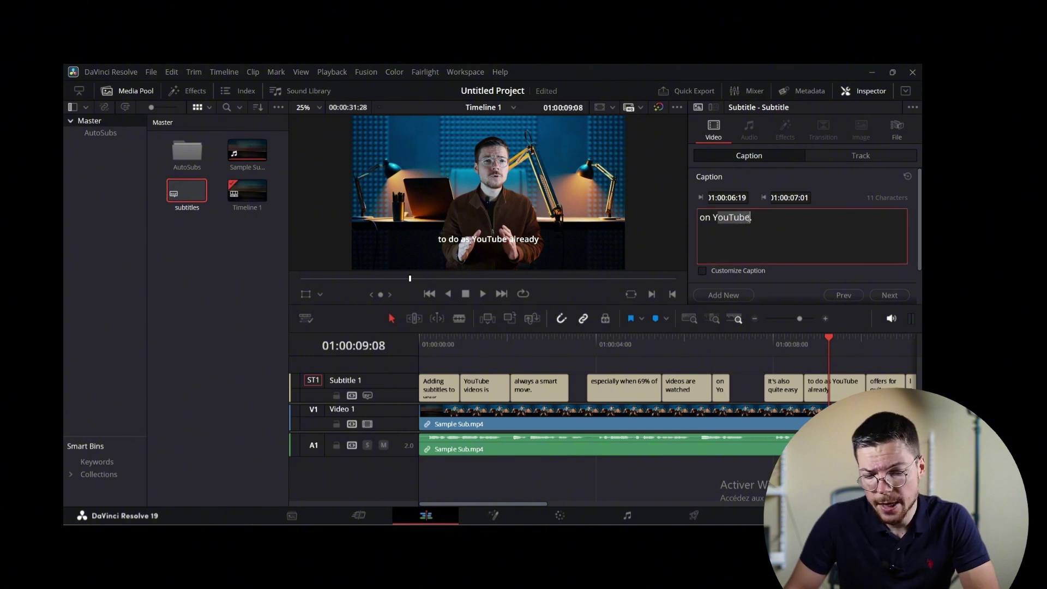
pyautogui.press('BackSpace')
pyautogui.write('mute')
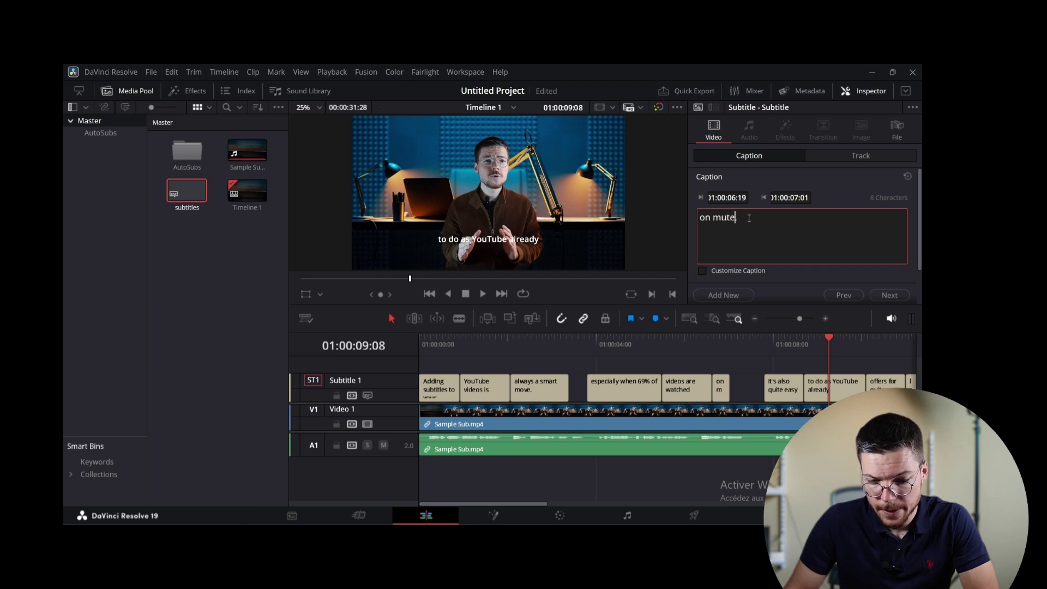
# Extend the 'on mute.' subtitle's end into the following gap and play it back.
pyautogui.click(725, 383)
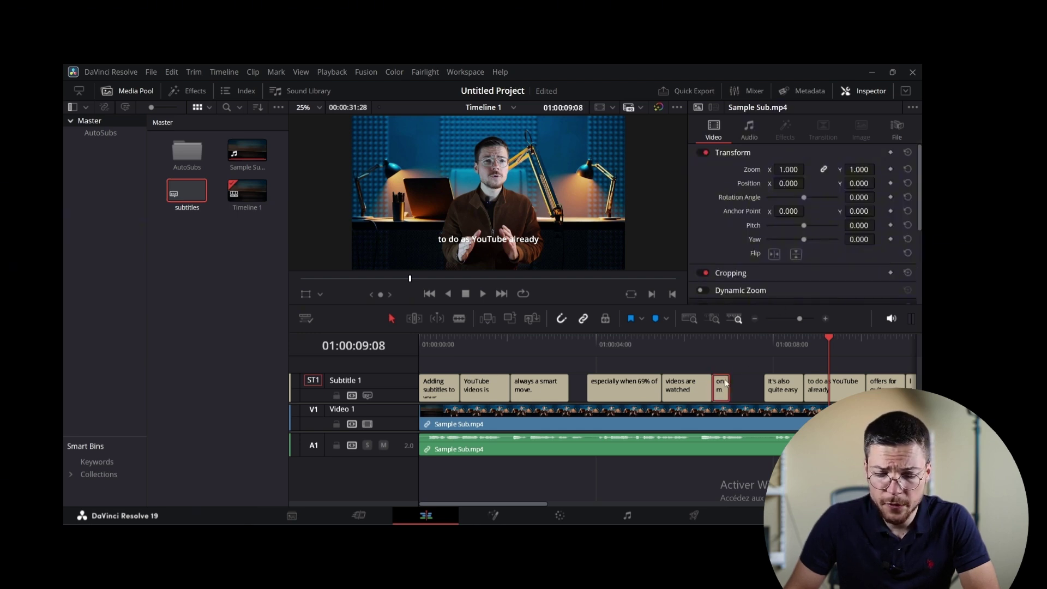
pyautogui.click(719, 343)
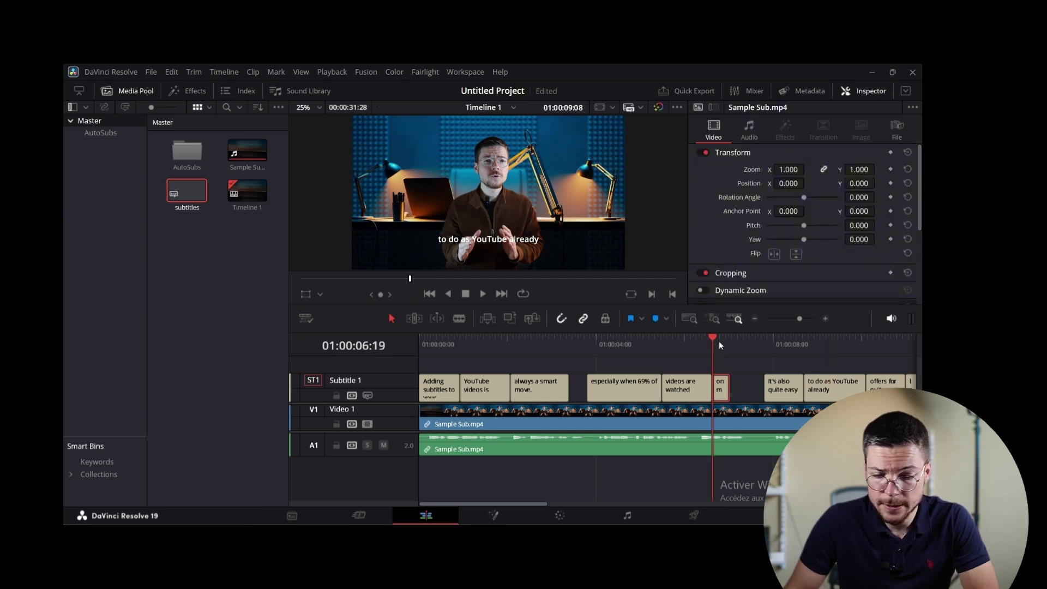
pyautogui.click(483, 295)
pyautogui.press('space')
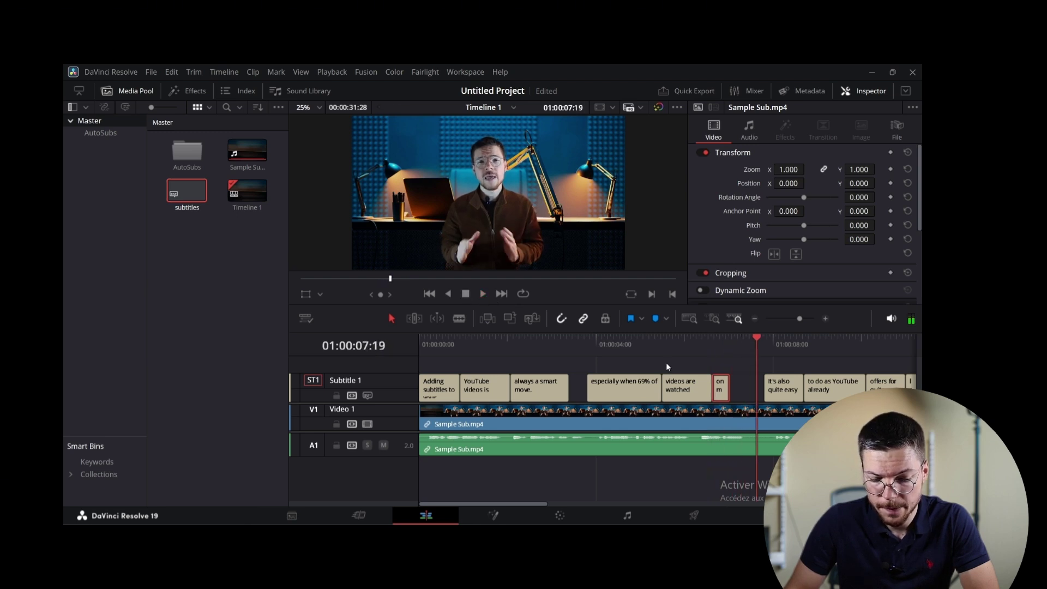
pyautogui.moveTo(729, 388)
pyautogui.mouseDown()
pyautogui.moveTo(754, 390)
pyautogui.moveTo(735, 387)
pyautogui.mouseUp()
pyautogui.click(726, 342)
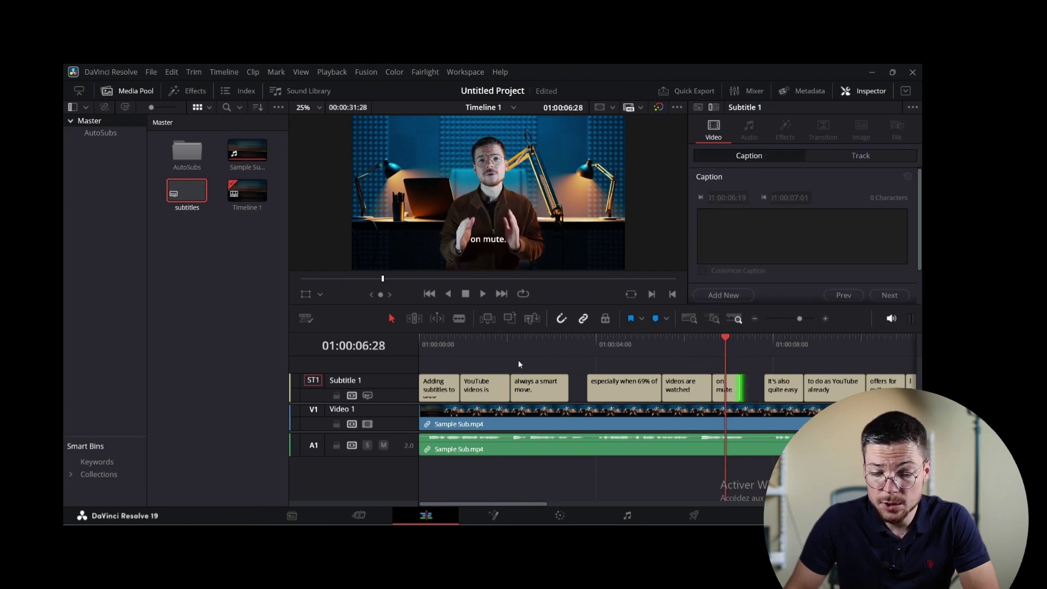
pyautogui.click(488, 293)
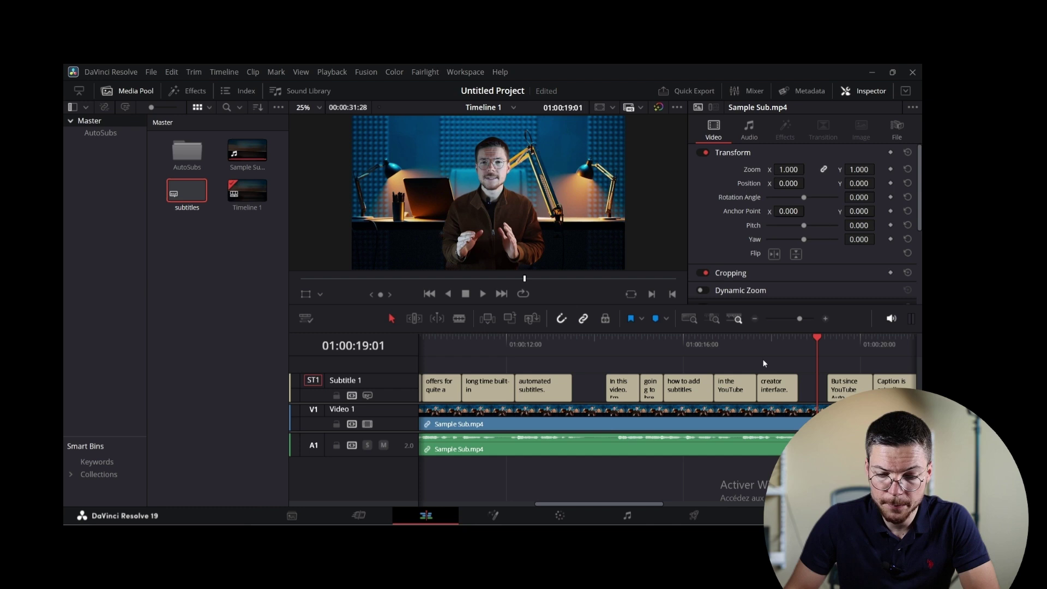
# Set the subtitle track font to Roboto and the text colour to lime green #aaff00.
pyautogui.click(487, 391)
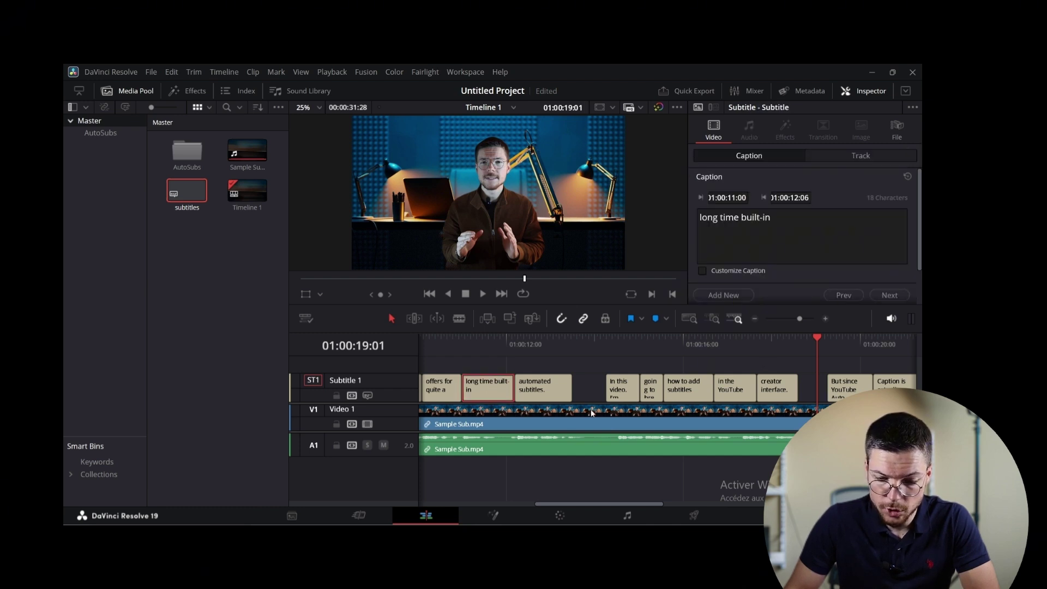
pyautogui.click(862, 156)
pyautogui.click(854, 211)
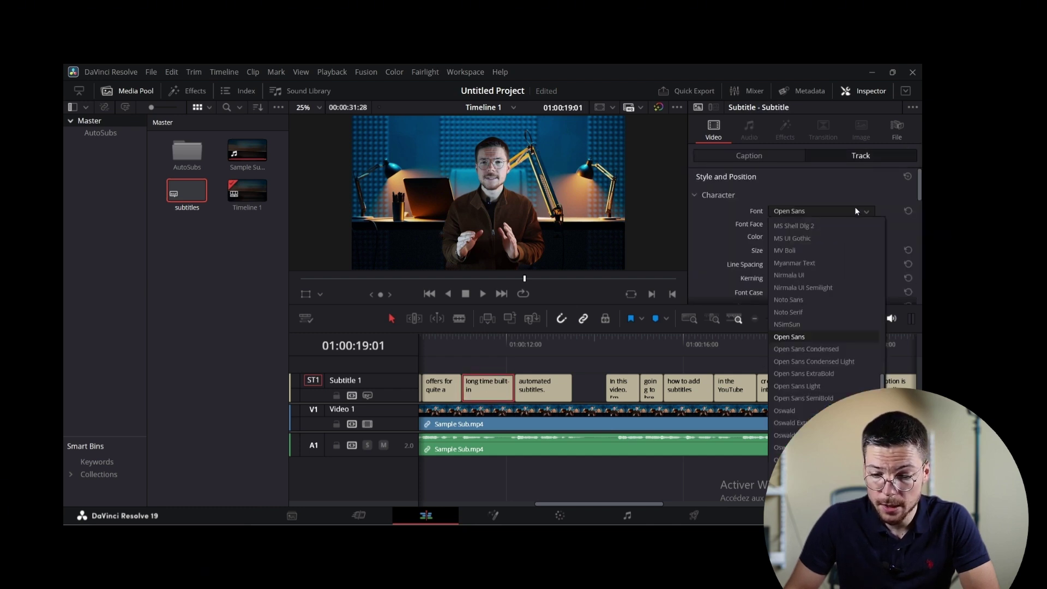
pyautogui.scroll(-3, 849, 267)
pyautogui.scroll(-2, 849, 267)
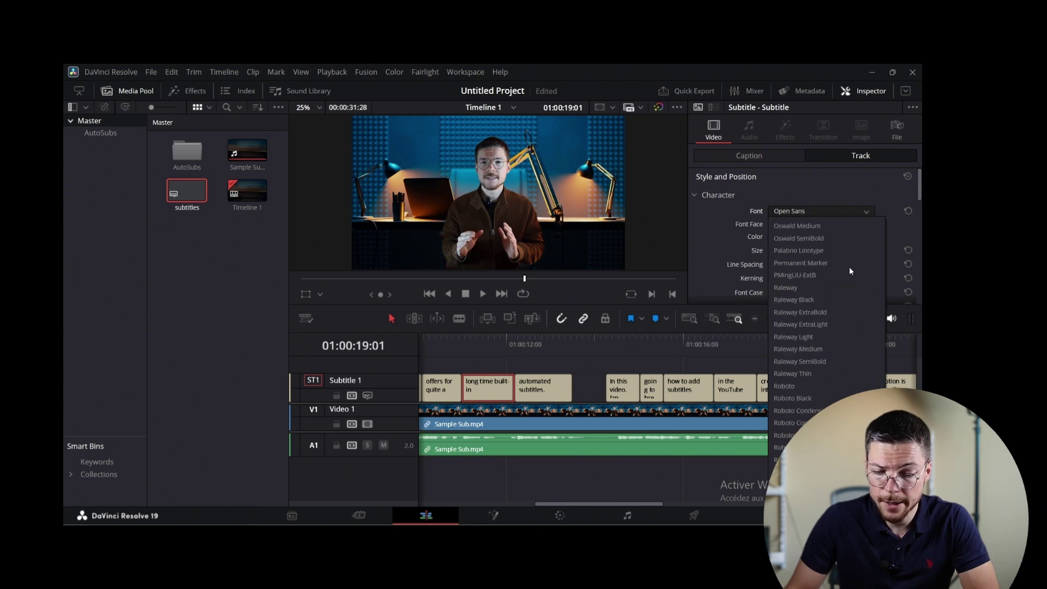
pyautogui.click(812, 384)
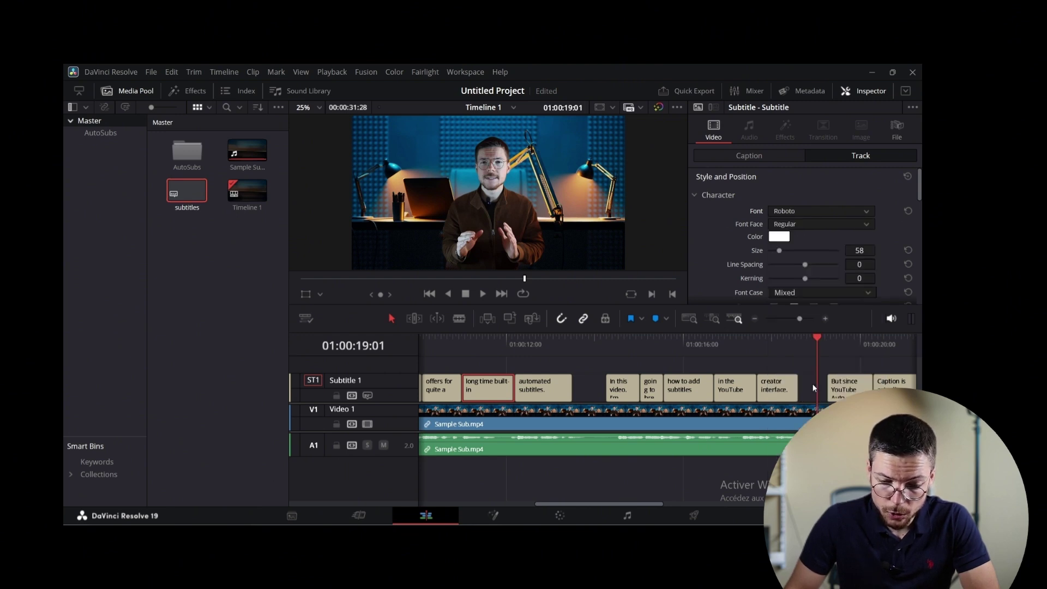
pyautogui.click(780, 237)
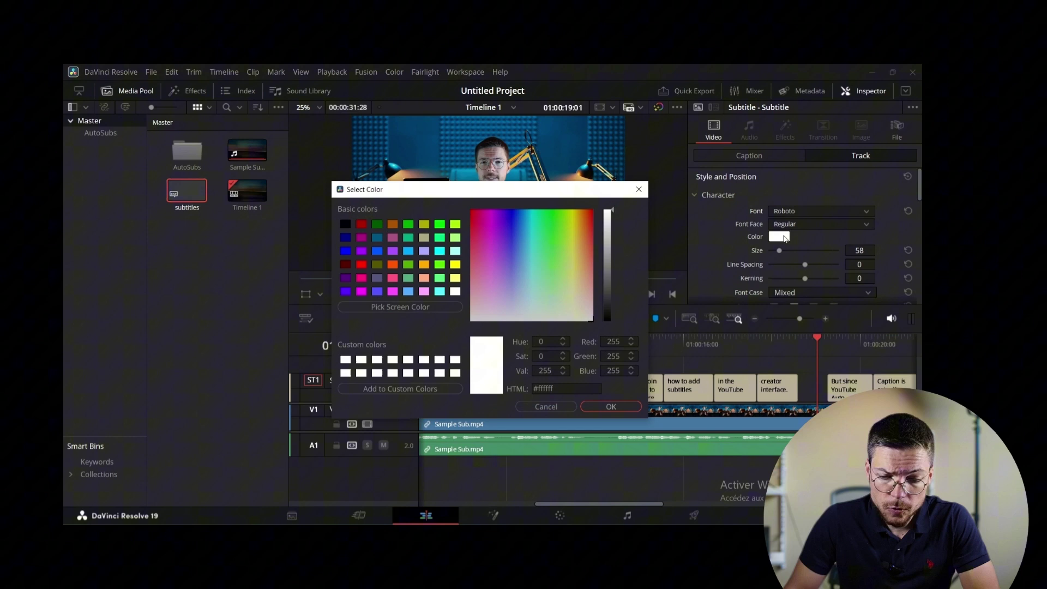
pyautogui.click(566, 211)
pyautogui.click(600, 405)
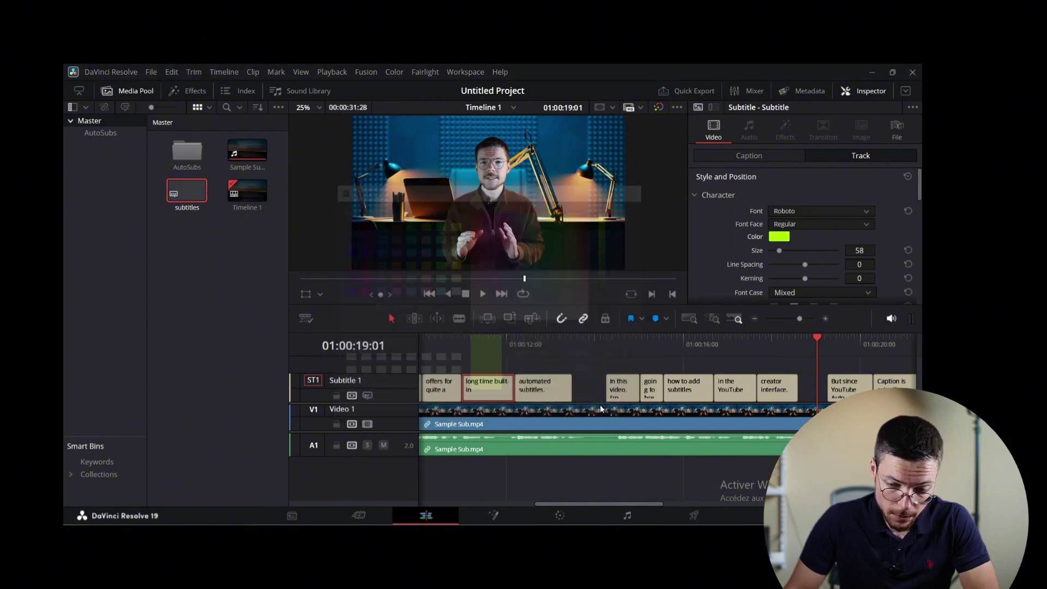
# Enable the dark Background box behind the subtitles, previewing the 'automated subtitles.' caption.
pyautogui.scroll(-3, 820, 250)
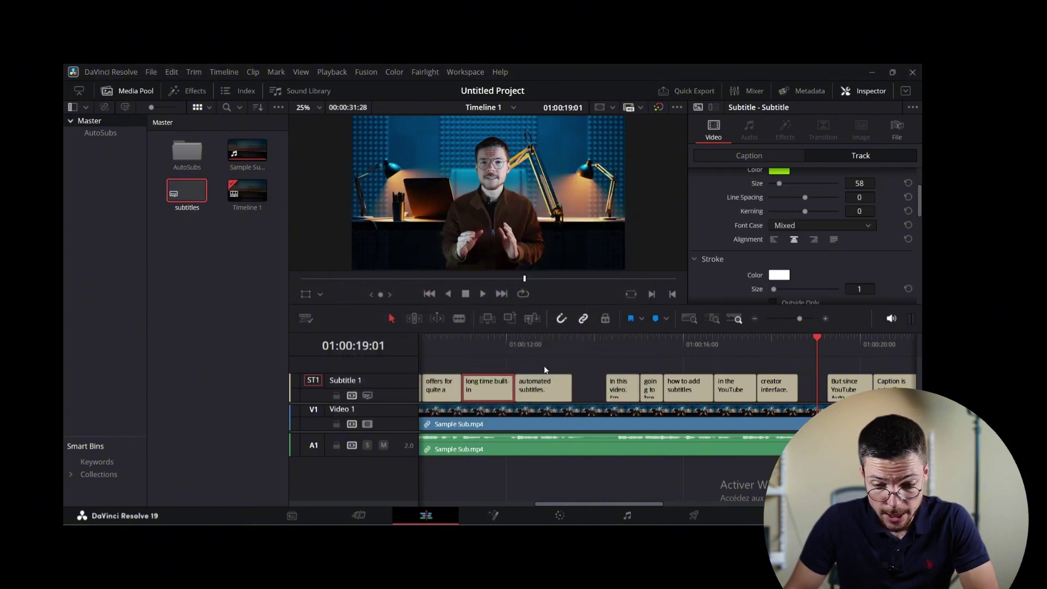
pyautogui.click(534, 340)
pyautogui.scroll(-1, 826, 221)
pyautogui.scroll(2, 826, 221)
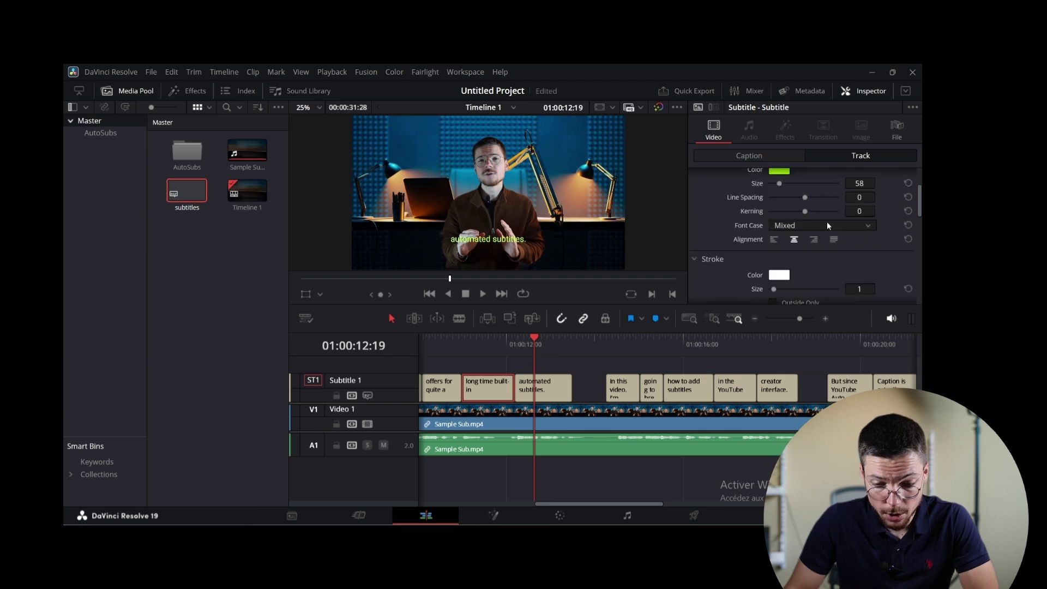
pyautogui.scroll(-2, 826, 222)
pyautogui.scroll(-6, 827, 221)
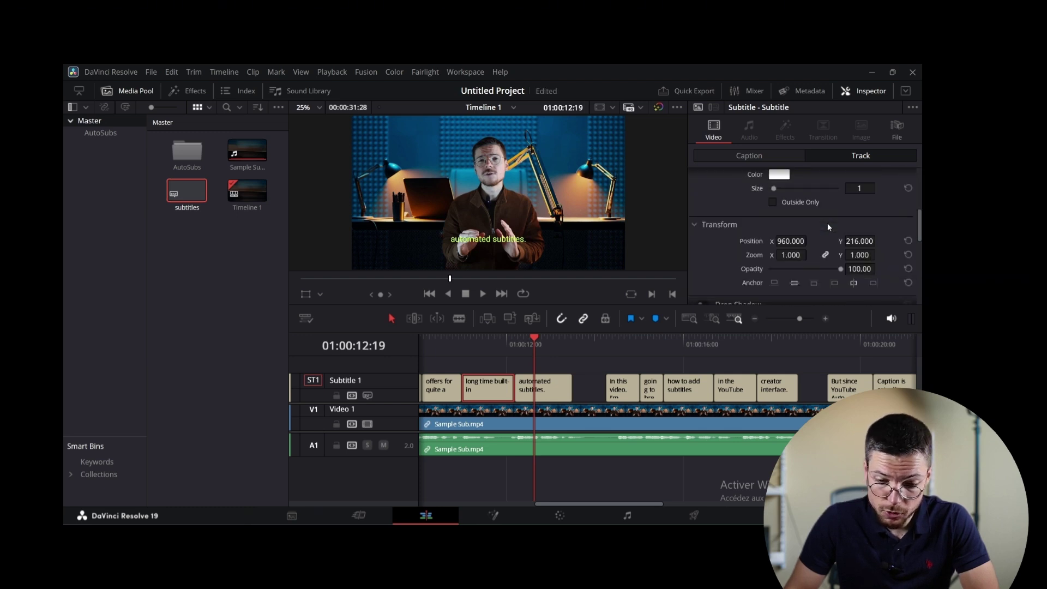
pyautogui.click(762, 247)
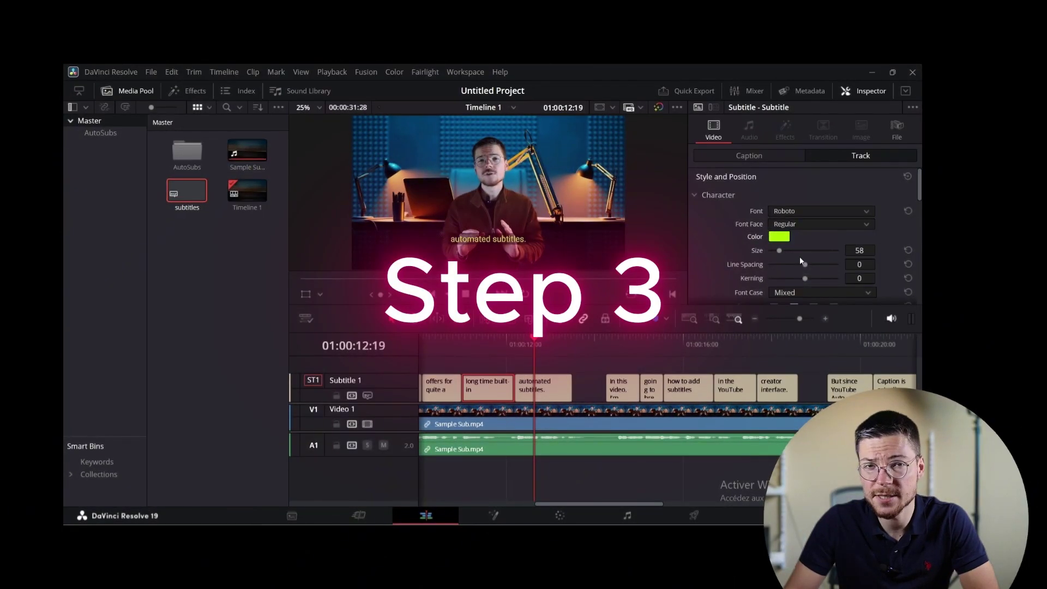
# Switch to the Deliver page with its Audio Only render settings and render queue.
pyautogui.scroll(-1, 800, 257)
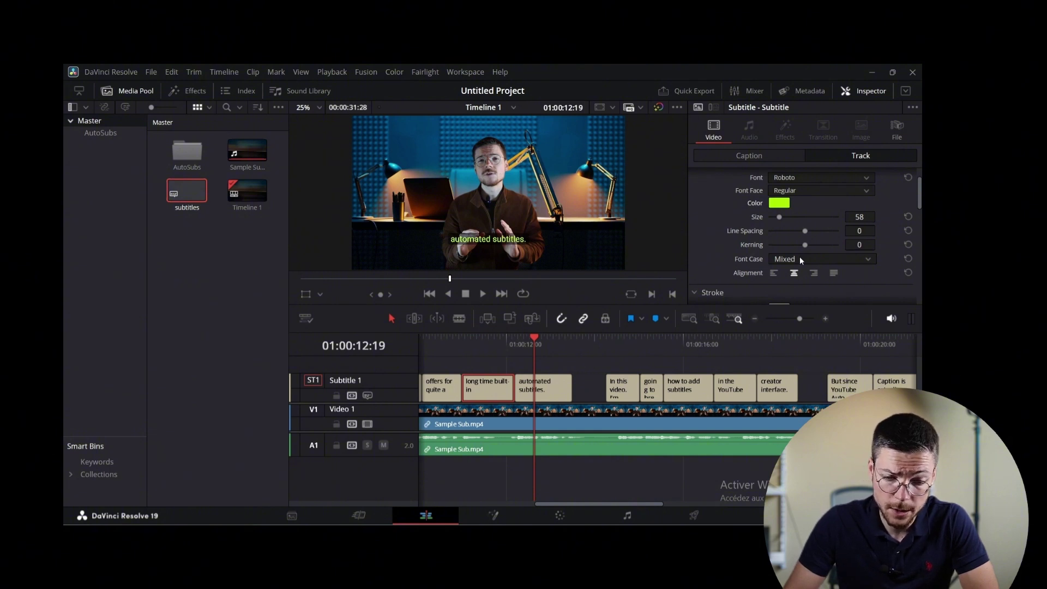
pyautogui.click(705, 515)
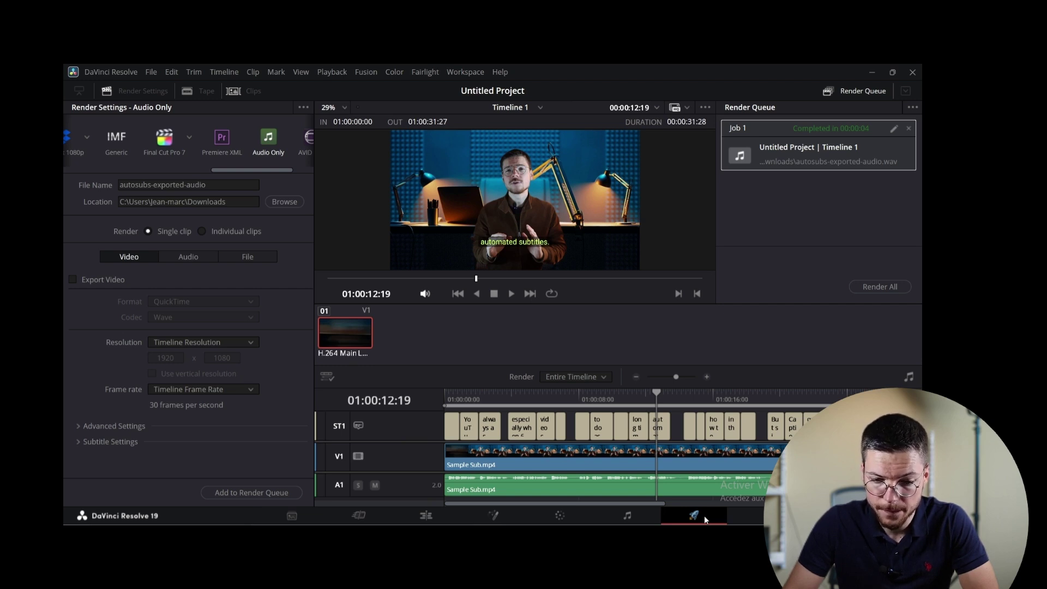
# In Subtitle Settings, tick Export Subtitle and set Format to Burn into video.
pyautogui.scroll(-3, 259, 392)
pyautogui.click(260, 392)
pyautogui.scroll(-5, 260, 392)
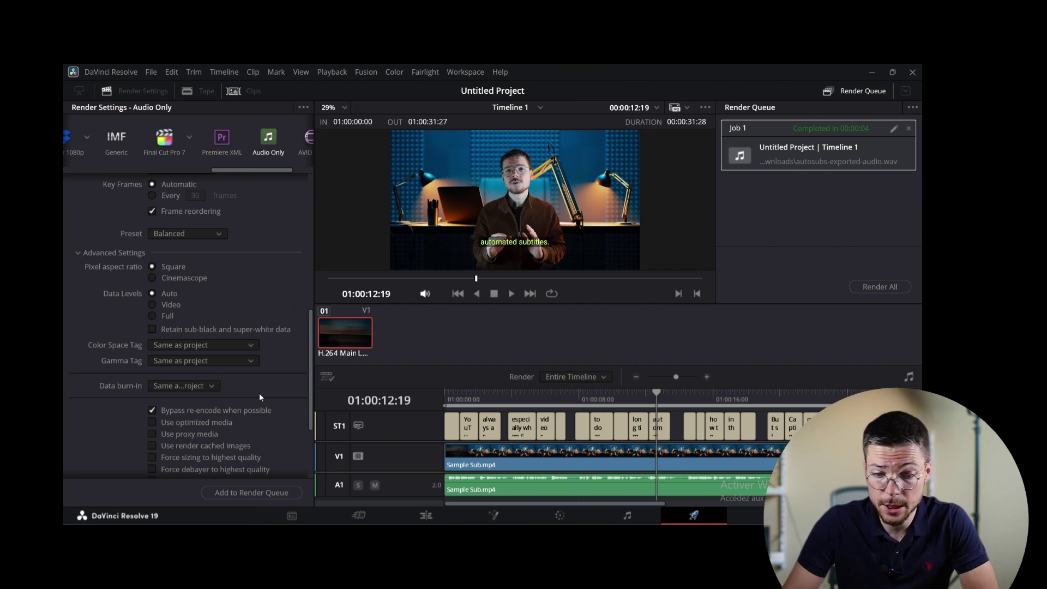
pyautogui.scroll(-3, 260, 395)
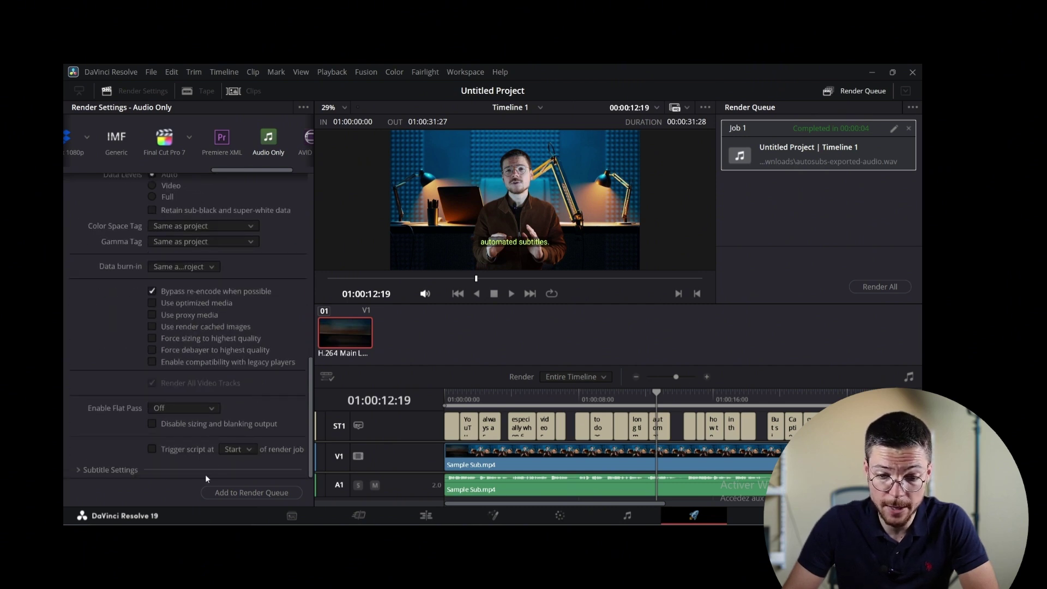
pyautogui.click(131, 468)
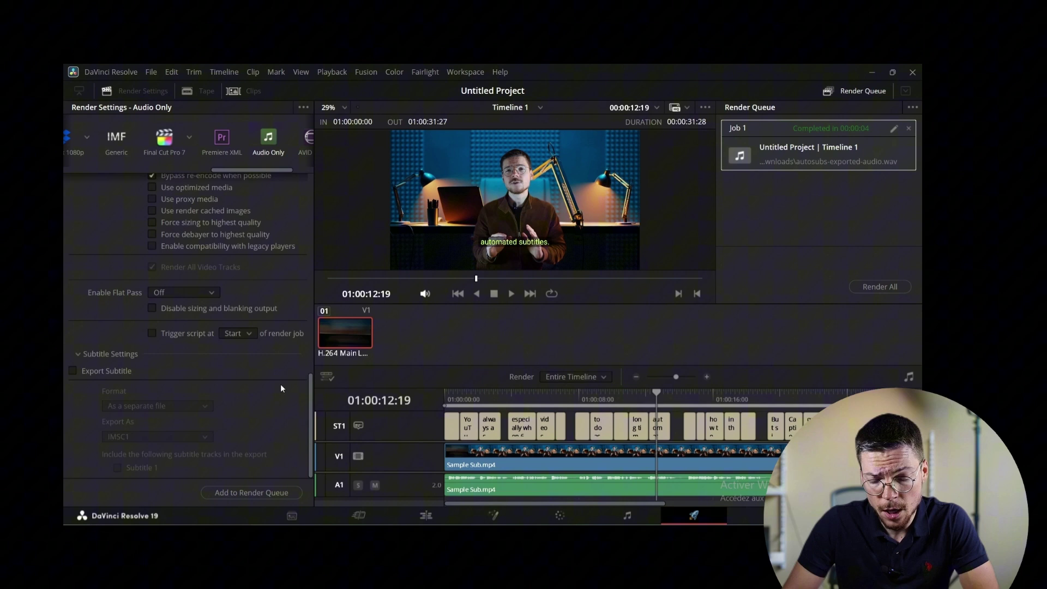
pyautogui.click(103, 373)
pyautogui.click(204, 406)
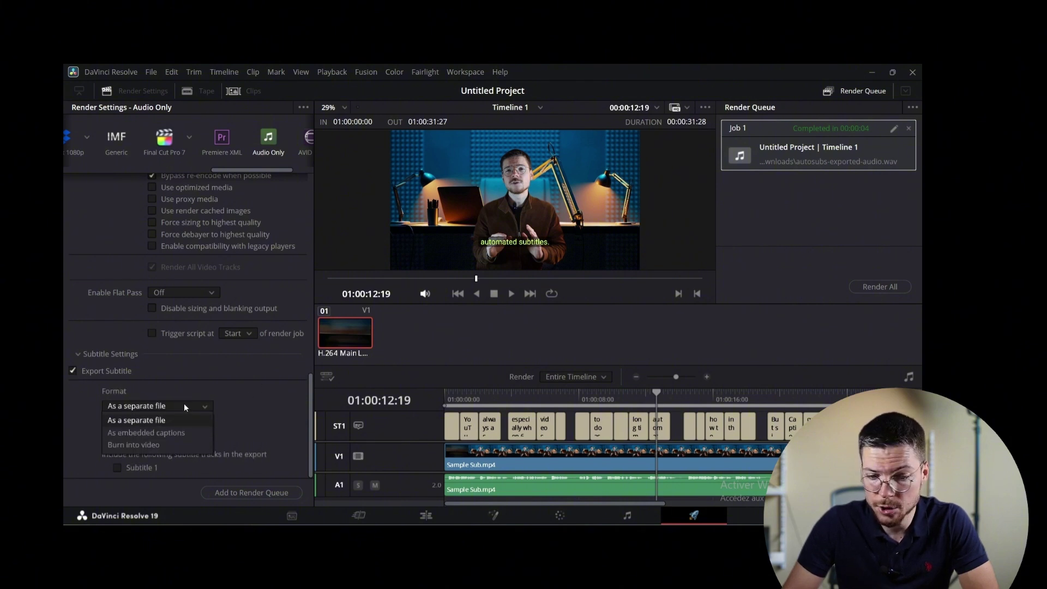
pyautogui.click(184, 444)
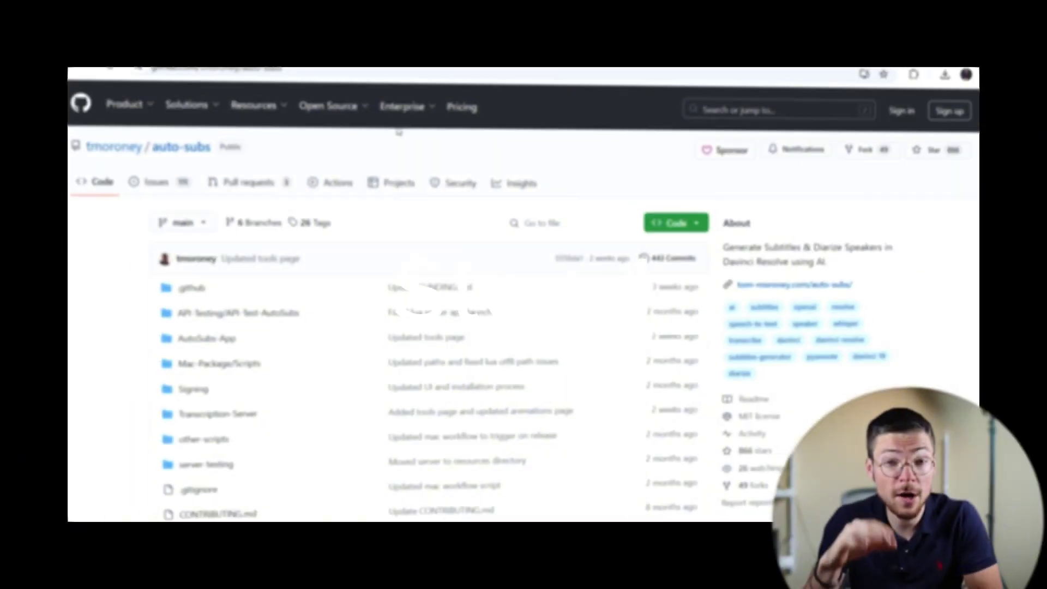
# Scroll to the auto-subs README and download the Windows One-Click Installer.
pyautogui.click(216, 68)
pyautogui.moveTo(364, 158)
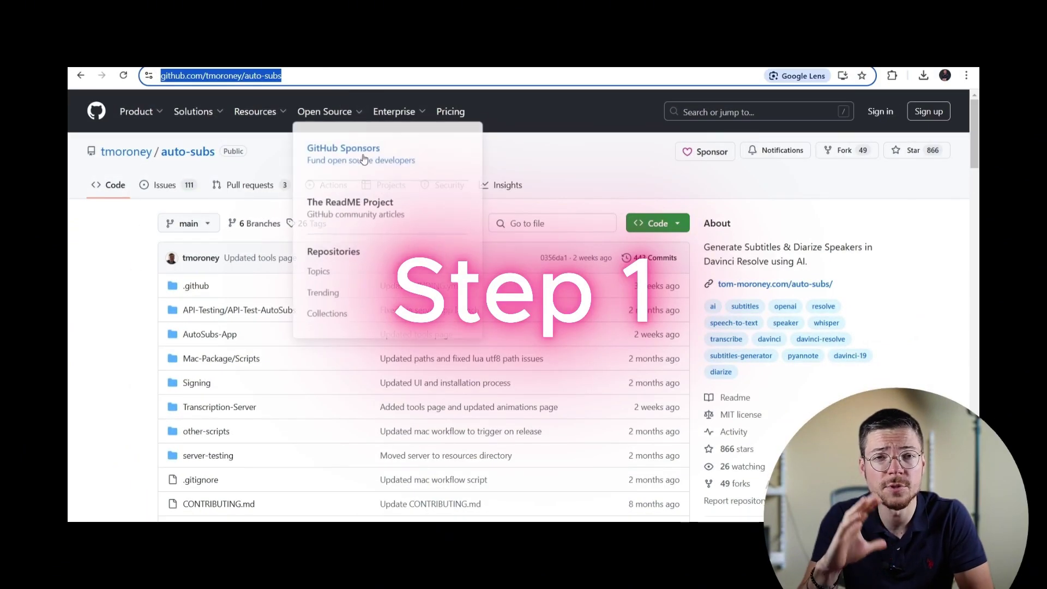
pyautogui.click(275, 151)
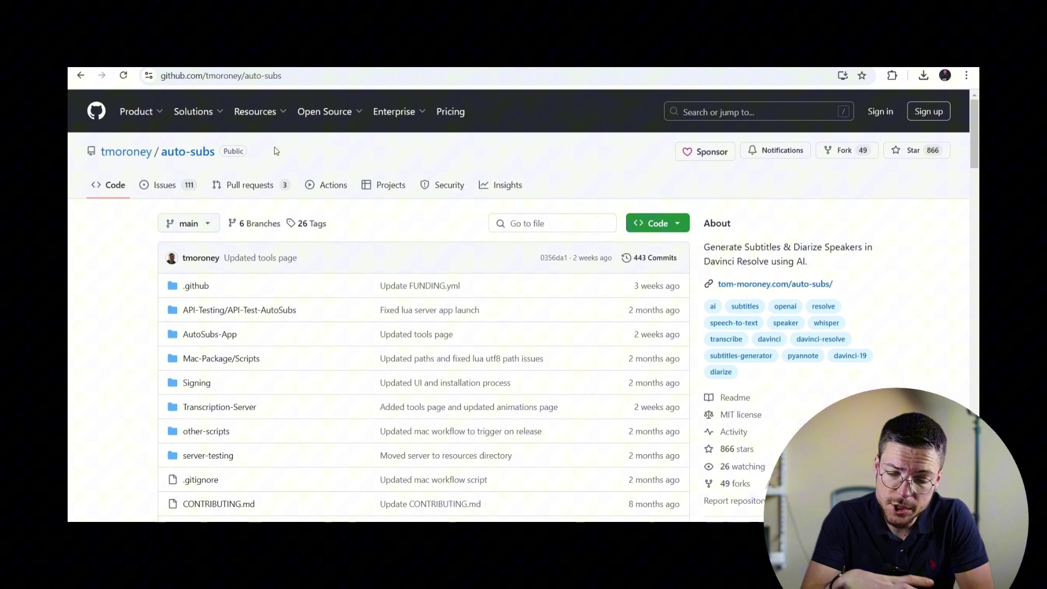
pyautogui.scroll(-10, 276, 151)
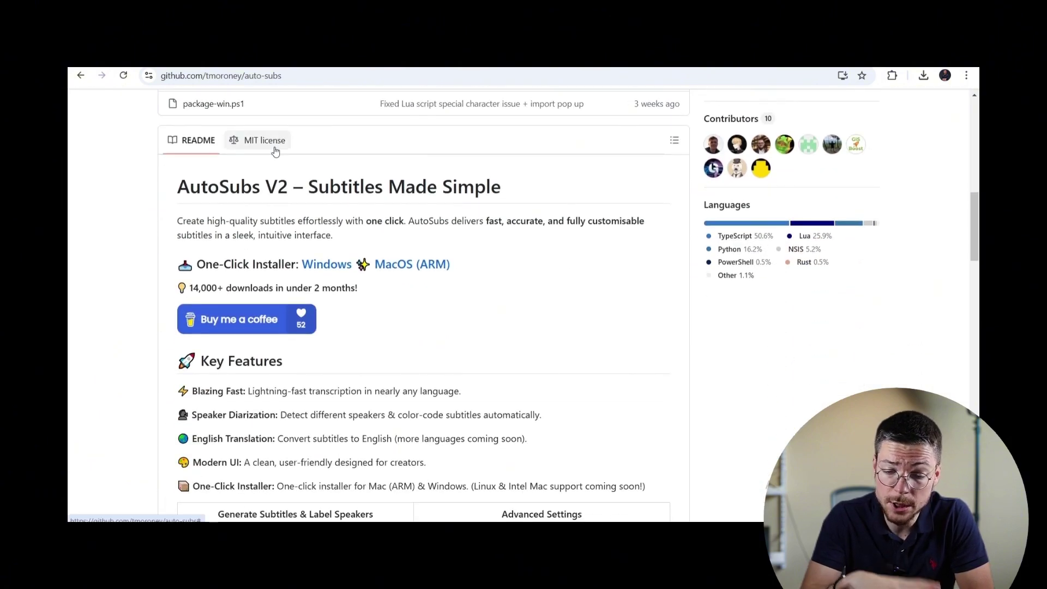
pyautogui.scroll(-2, 276, 151)
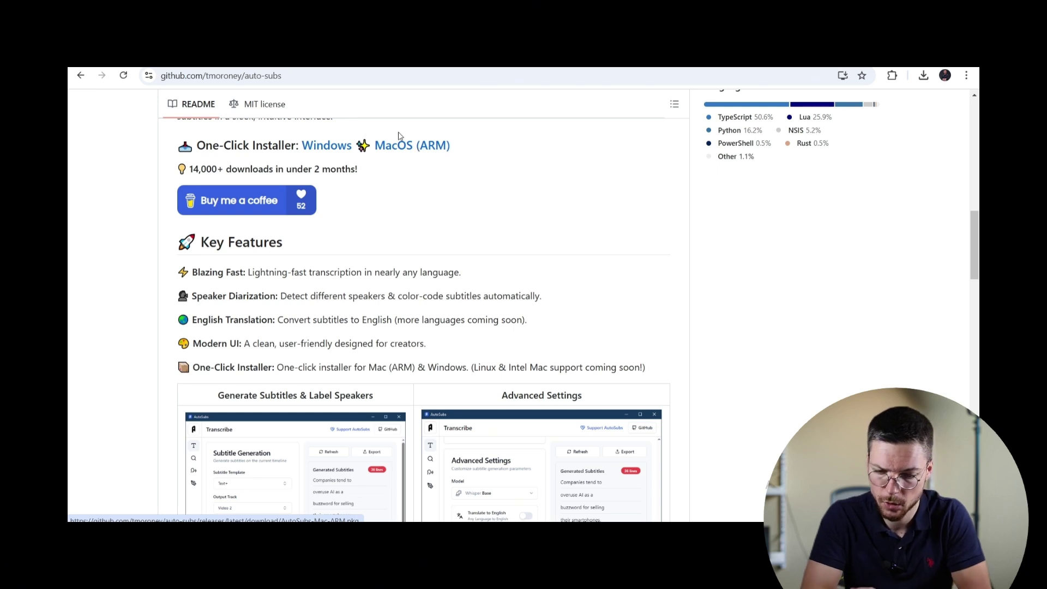
pyautogui.click(326, 147)
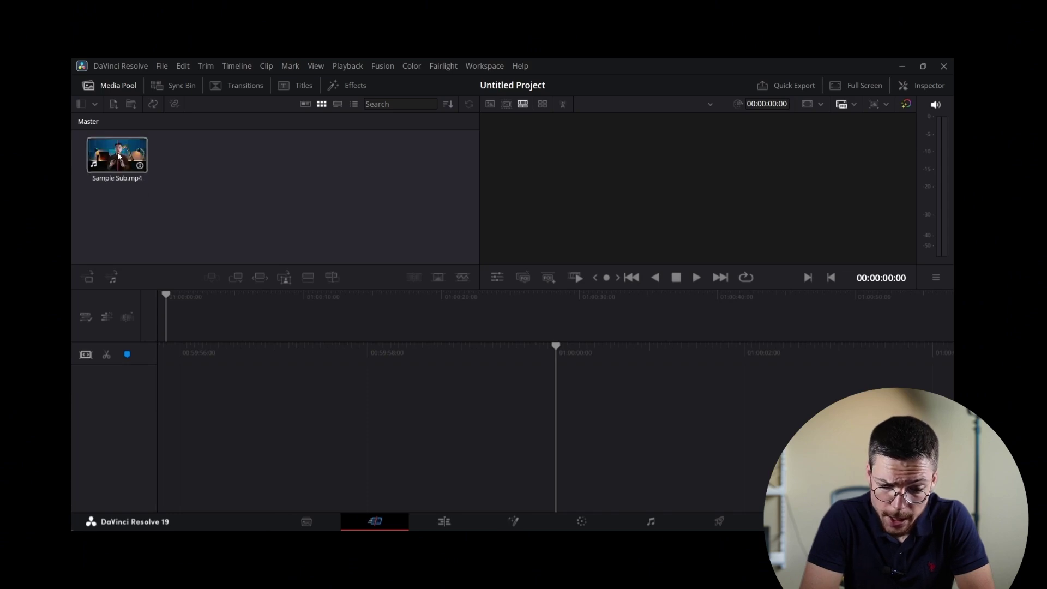
# Place Sample Sub.mp4 on a new timeline and run Workspace > Scripts > AutoSubs V2.
pyautogui.moveTo(241, 315); pyautogui.dragTo(241, 324)
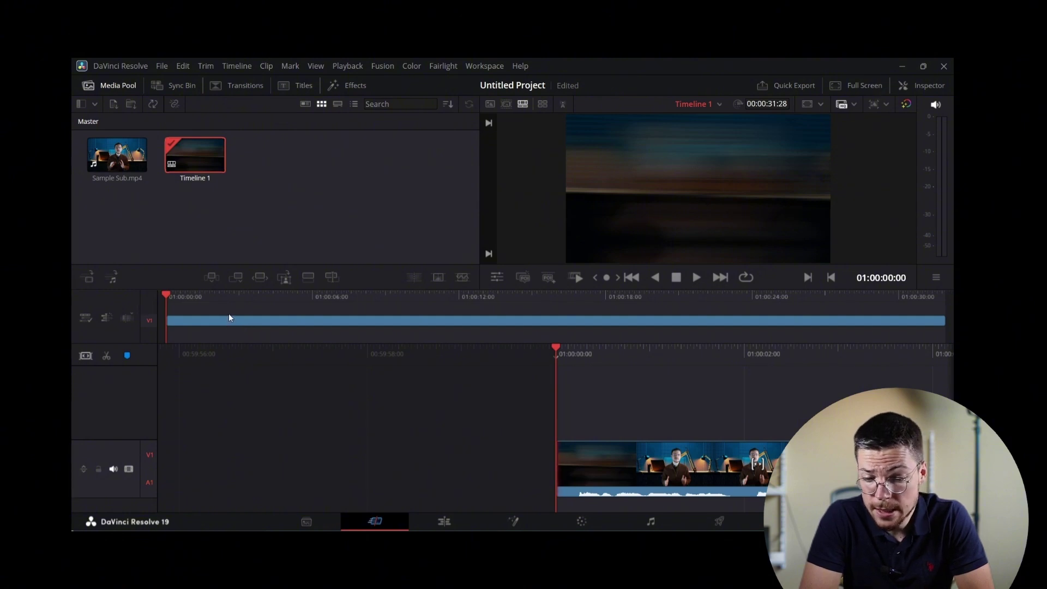
pyautogui.click(483, 66)
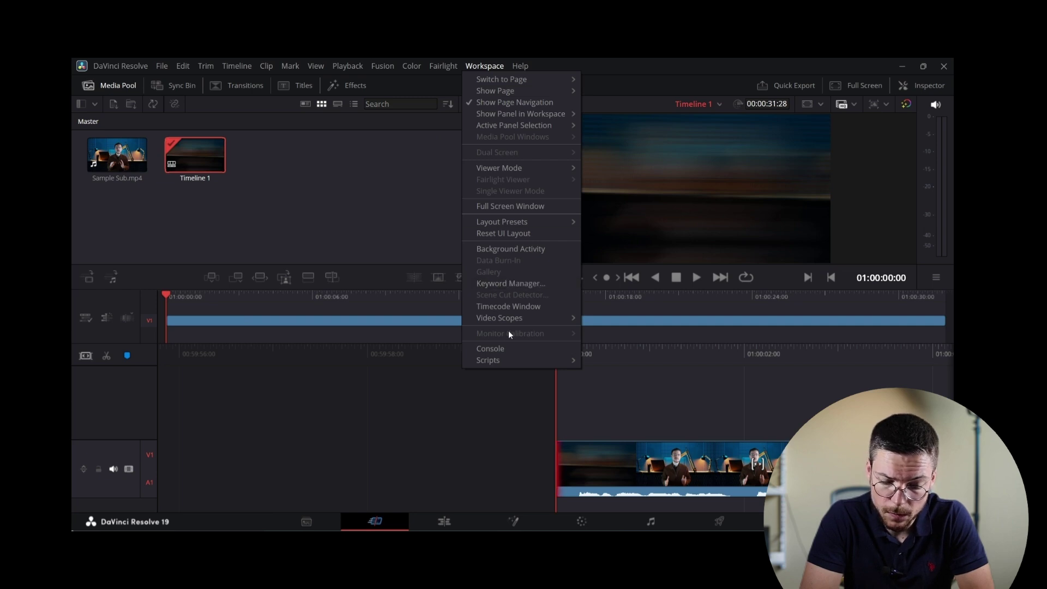
pyautogui.moveTo(509, 355)
pyautogui.click(597, 360)
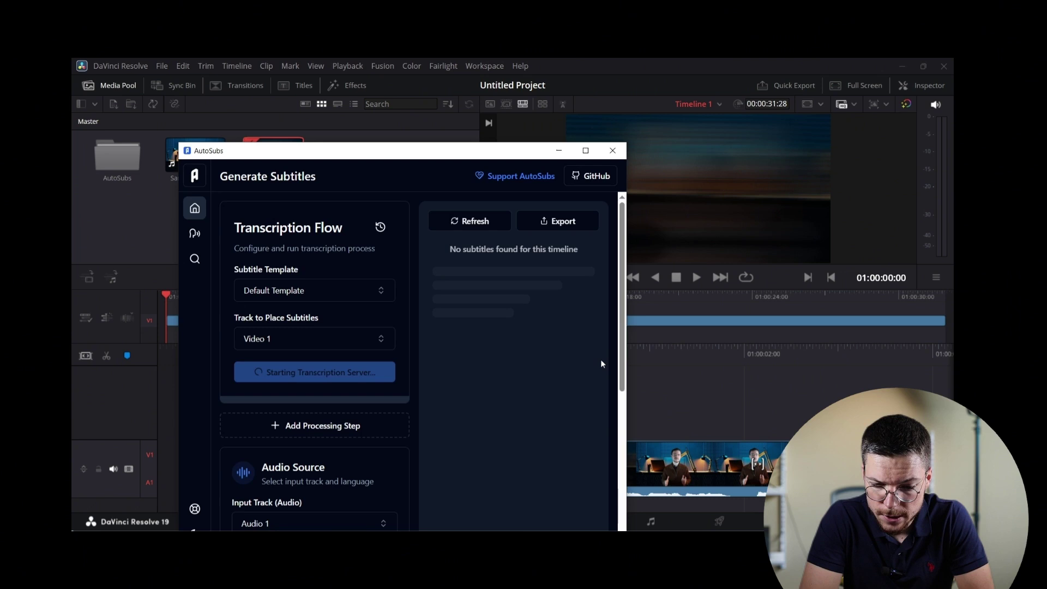
# In AutoSubs, clear the Default Template and set the subtitle track to Video 1.
pyautogui.moveTo(477, 152); pyautogui.dragTo(553, 100)
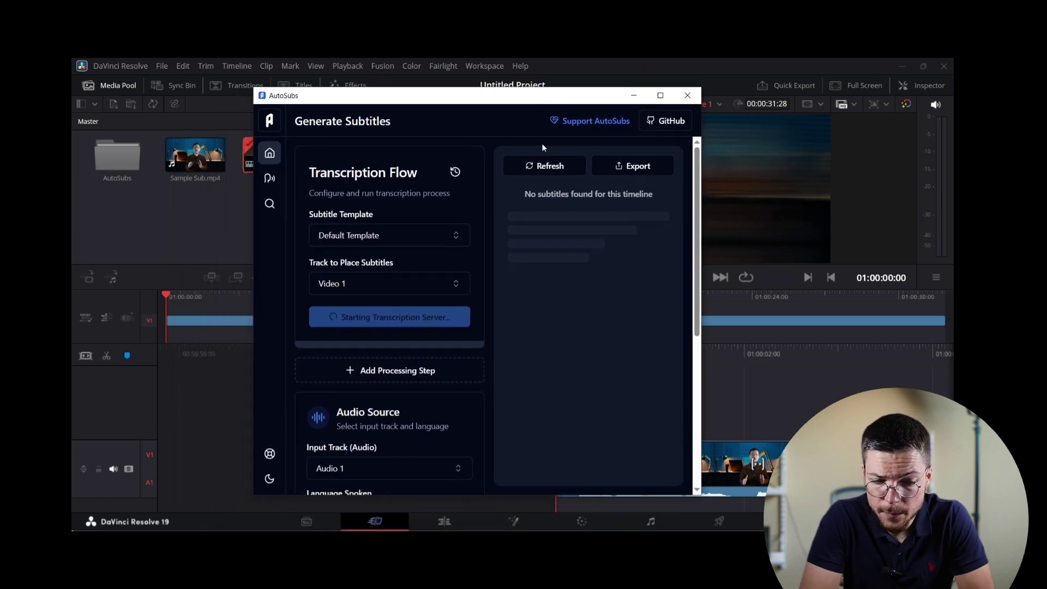
pyautogui.click(423, 285)
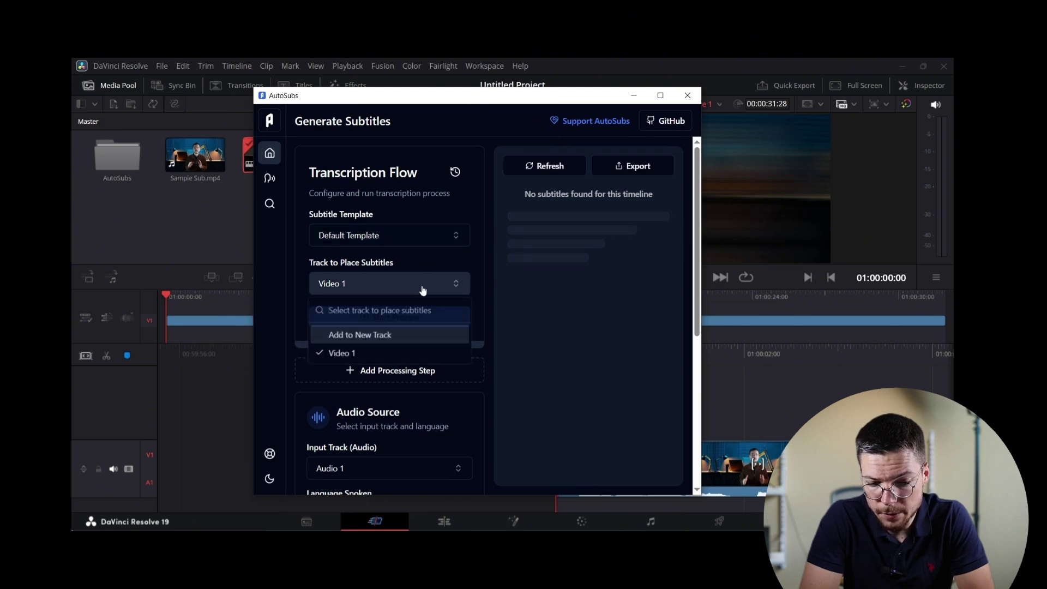
pyautogui.click(421, 351)
pyautogui.click(385, 239)
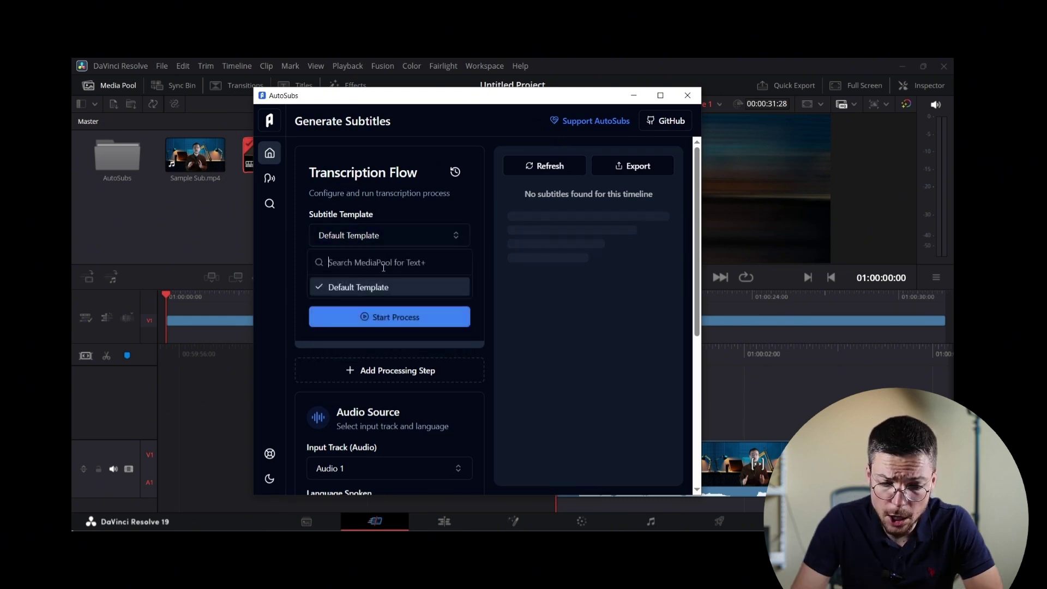
pyautogui.click(384, 287)
pyautogui.click(383, 284)
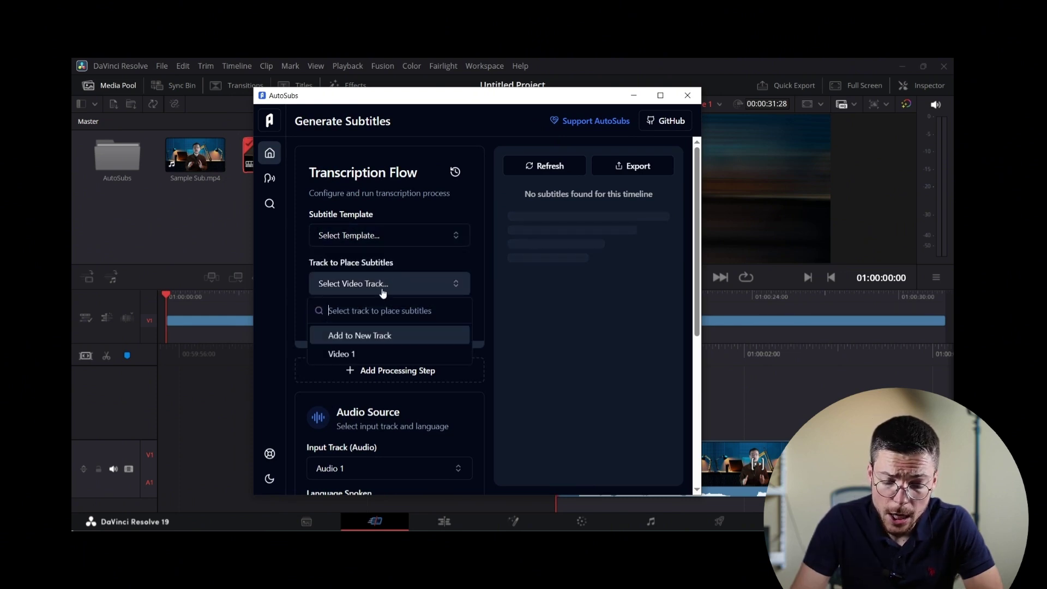
pyautogui.click(384, 355)
# Keep Audio 1 as the input track and choose the Whisper Medium model.
pyautogui.scroll(-5, 428, 334)
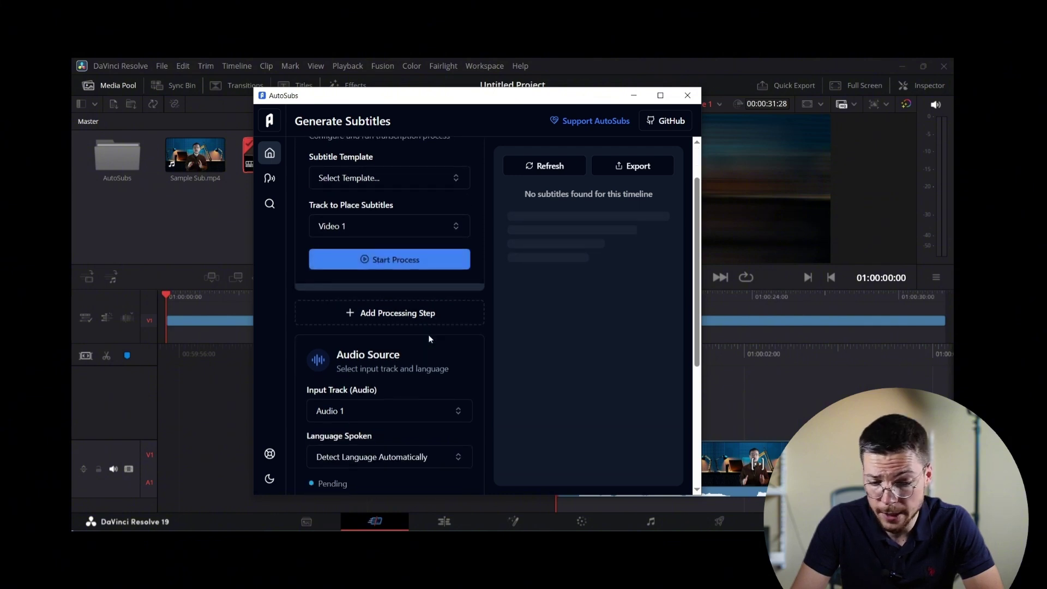
pyautogui.click(389, 303)
pyautogui.click(391, 305)
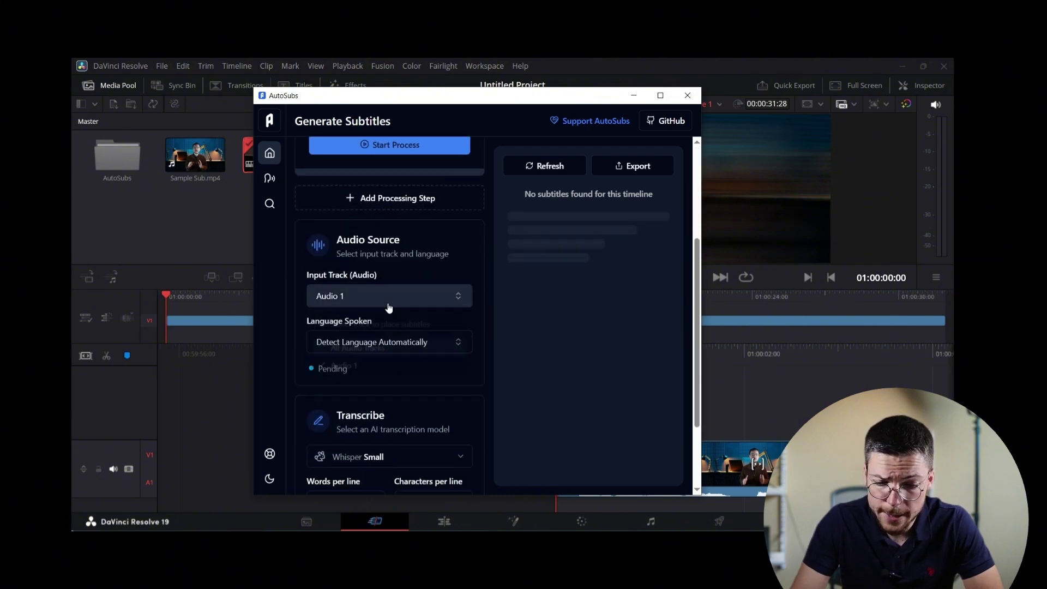
pyautogui.click(390, 306)
pyautogui.click(391, 305)
pyautogui.scroll(-3, 399, 354)
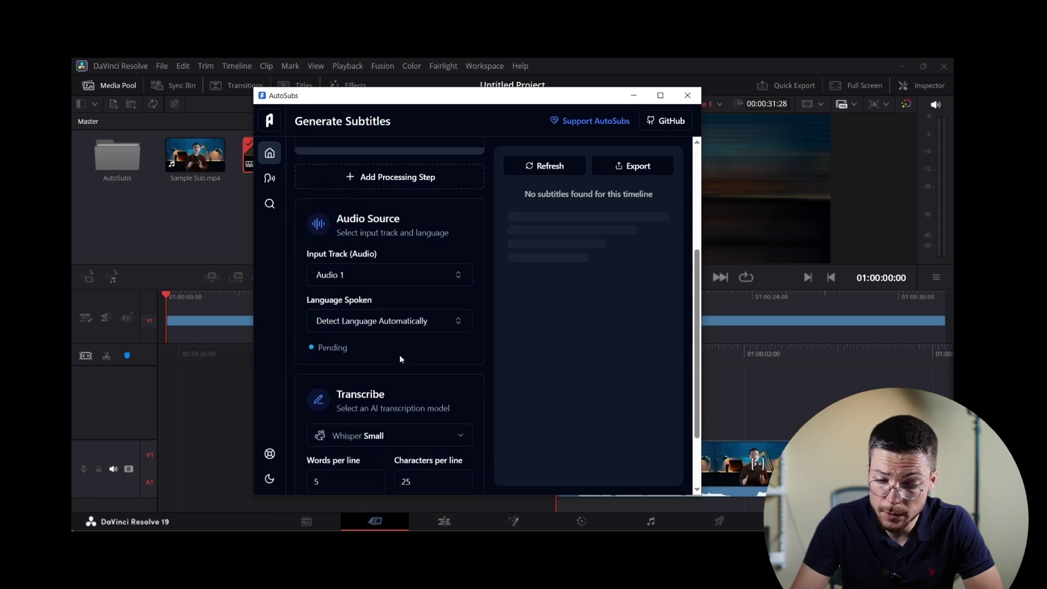
pyautogui.click(398, 353)
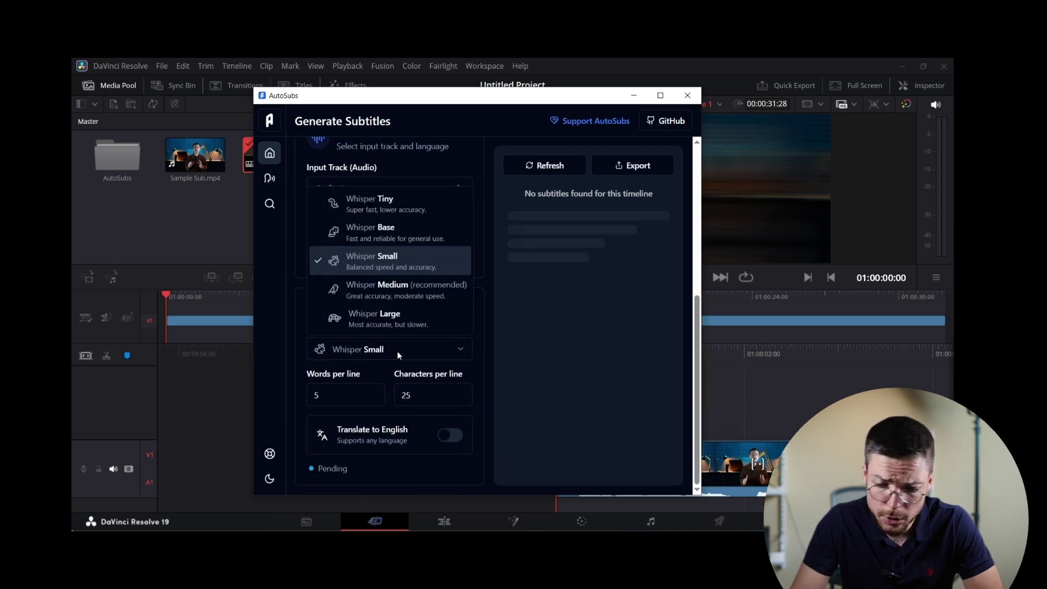
pyautogui.click(410, 287)
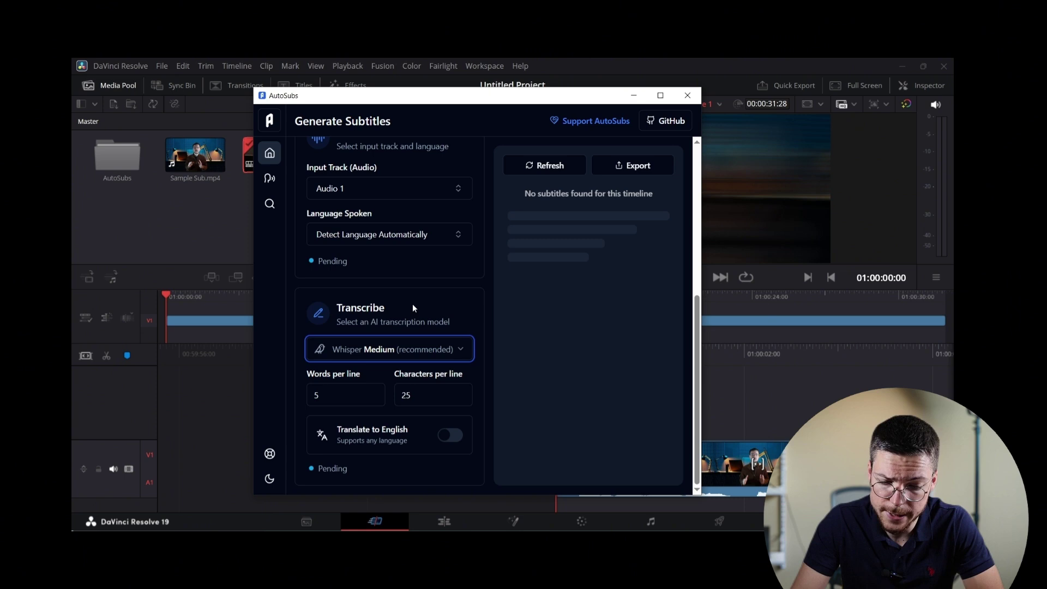
pyautogui.scroll(8, 412, 303)
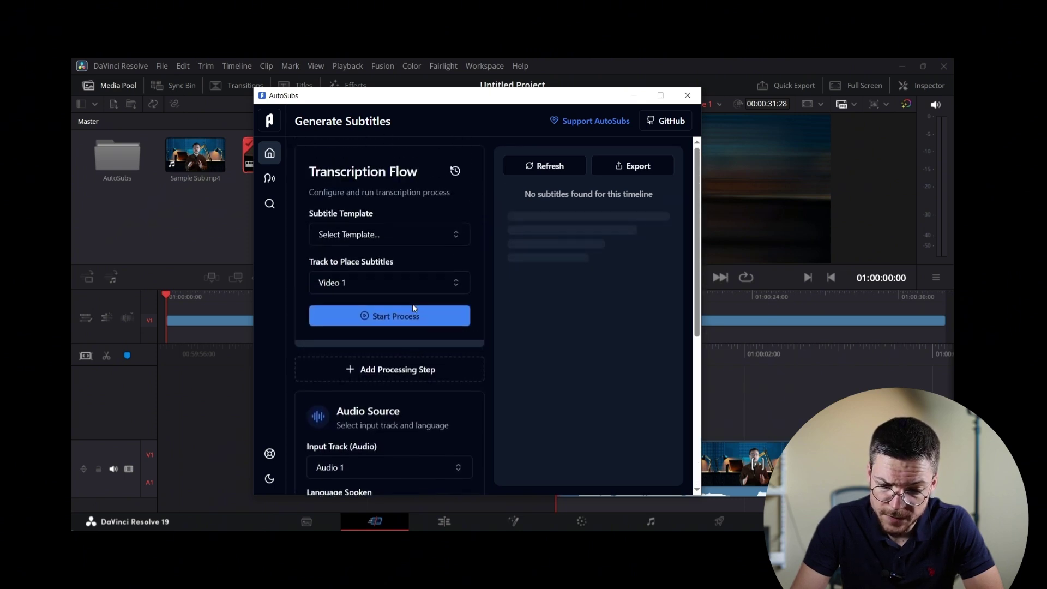
# Start the AutoSubs process, review the 28 transcribed lines, and return to the Resolve window.
pyautogui.click(414, 314)
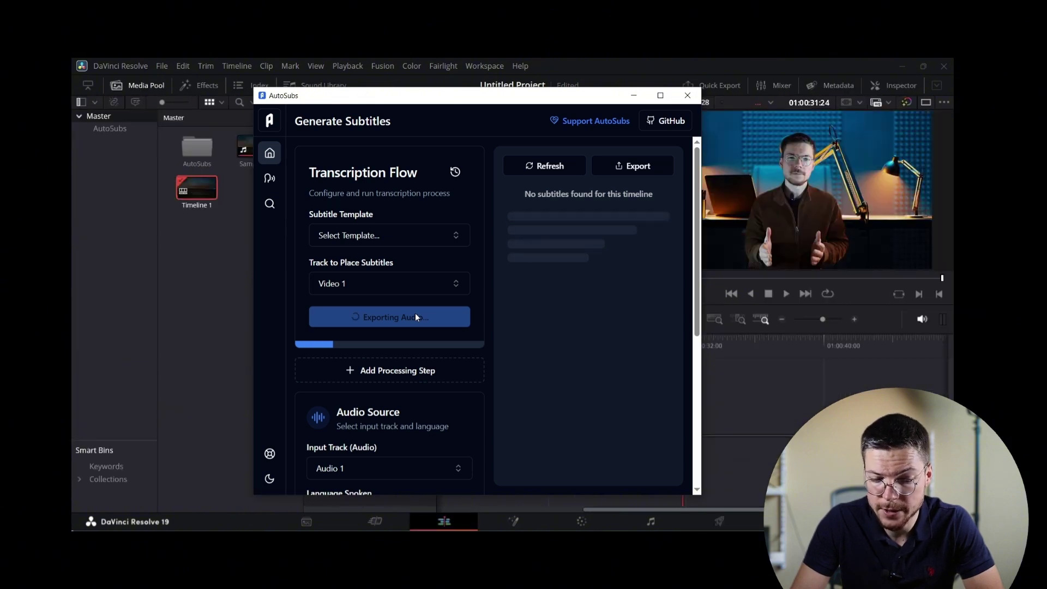
pyautogui.scroll(-5, 619, 221)
pyautogui.scroll(-2, 618, 222)
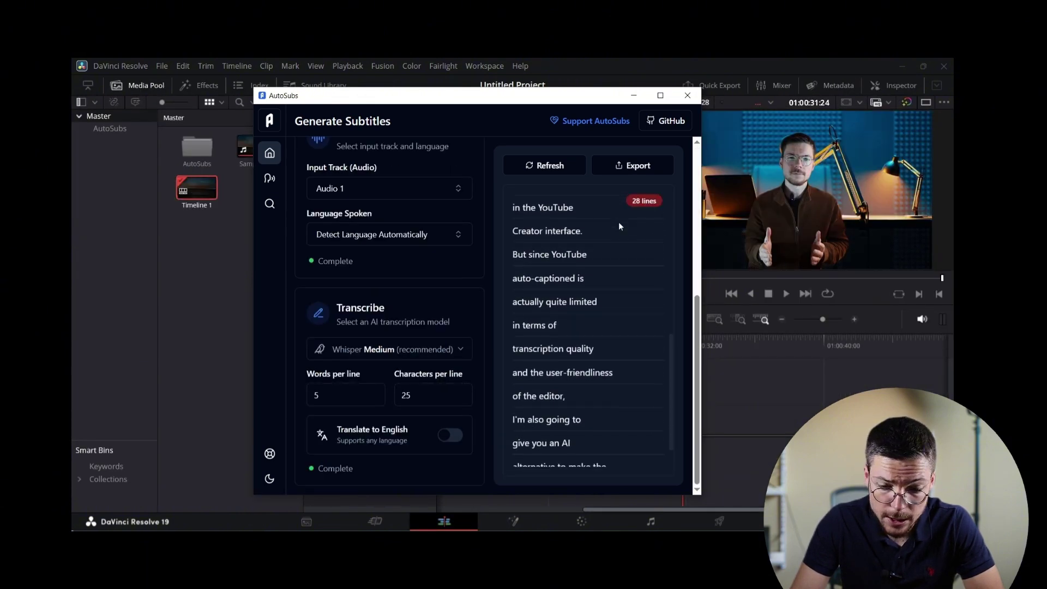
pyautogui.scroll(6, 625, 321)
pyautogui.scroll(3, 627, 324)
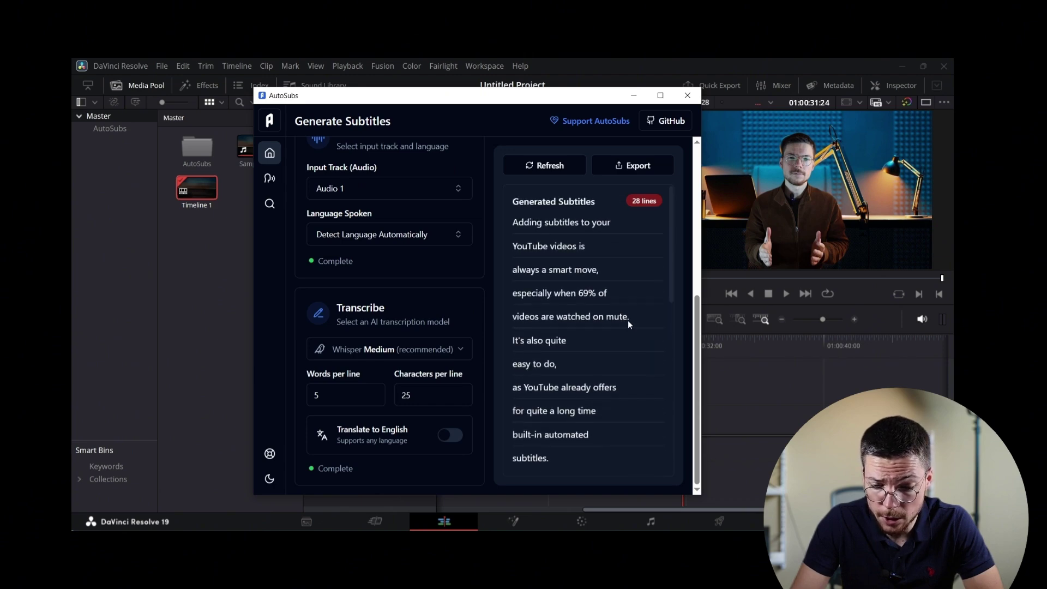
pyautogui.click(159, 87)
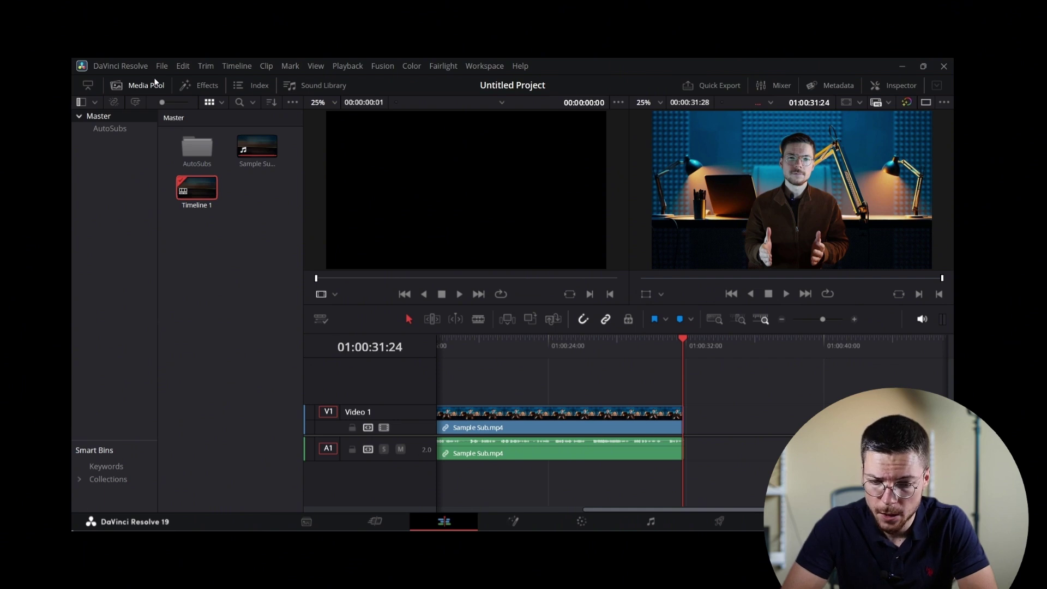
# Import the generated subtitles file and lay it on the timeline as Subtitle 1 from the start.
pyautogui.click(156, 66)
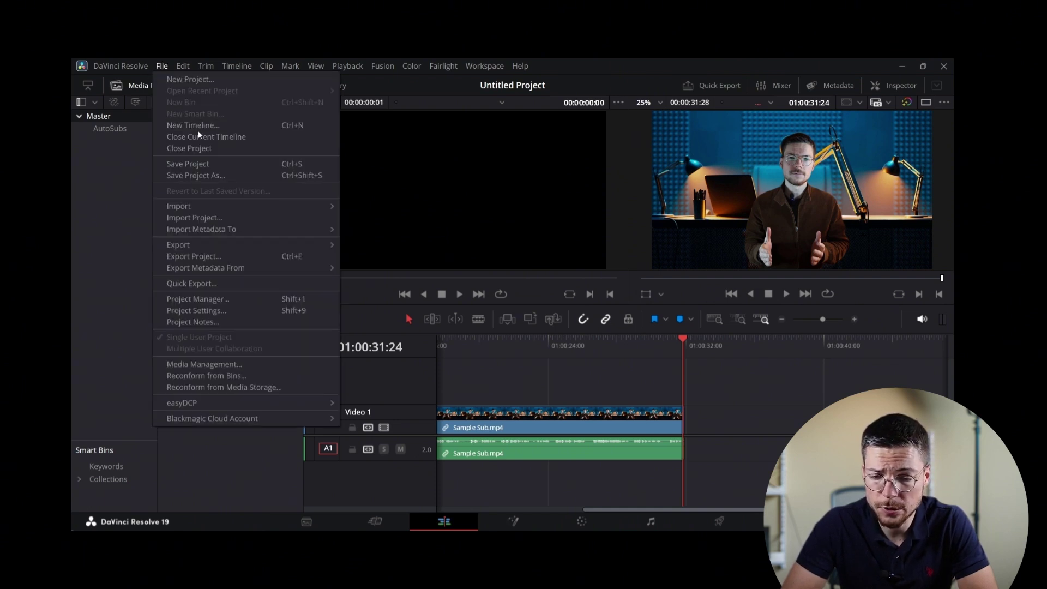
pyautogui.moveTo(225, 204)
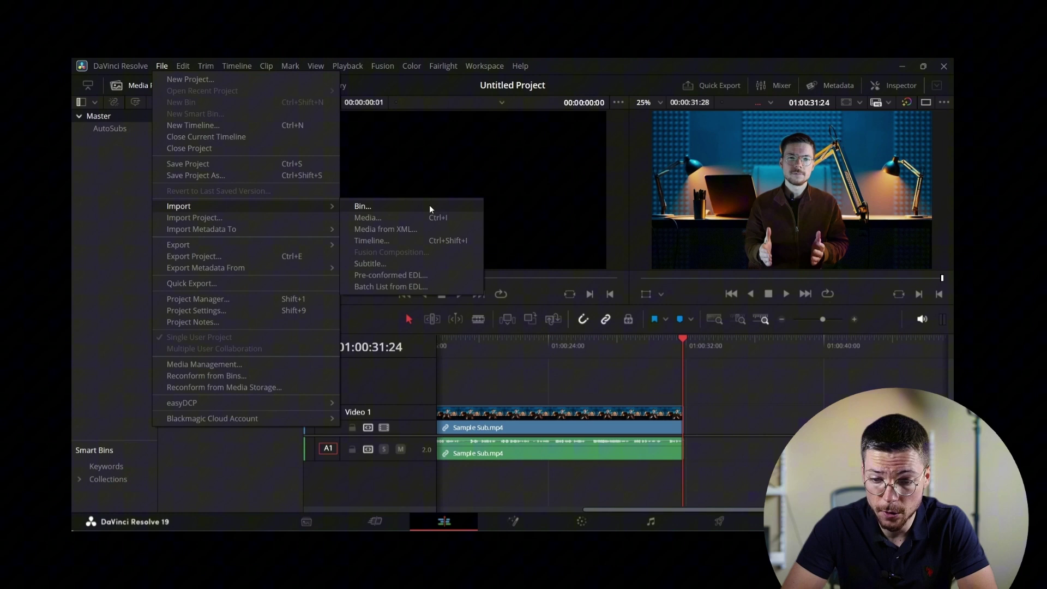
pyautogui.click(431, 263)
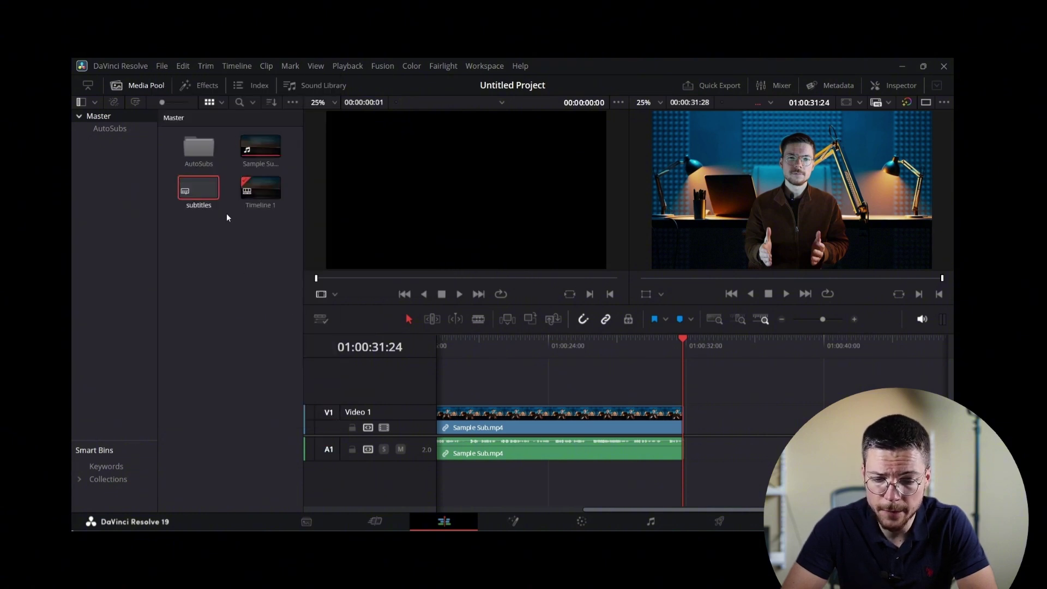
pyautogui.moveTo(198, 189); pyautogui.dragTo(433, 404)
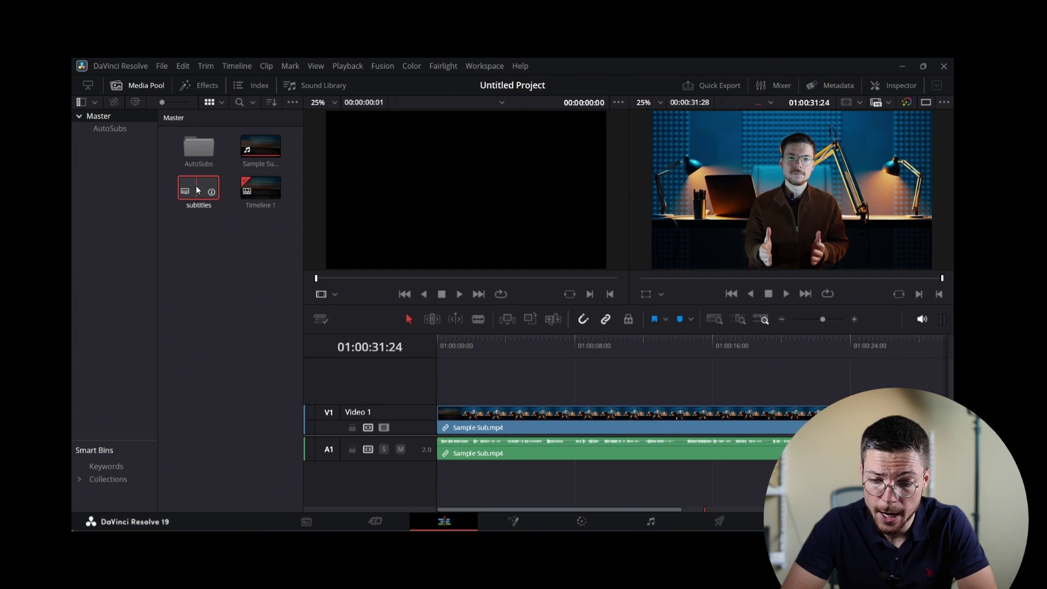
pyautogui.moveTo(198, 188); pyautogui.dragTo(427, 403)
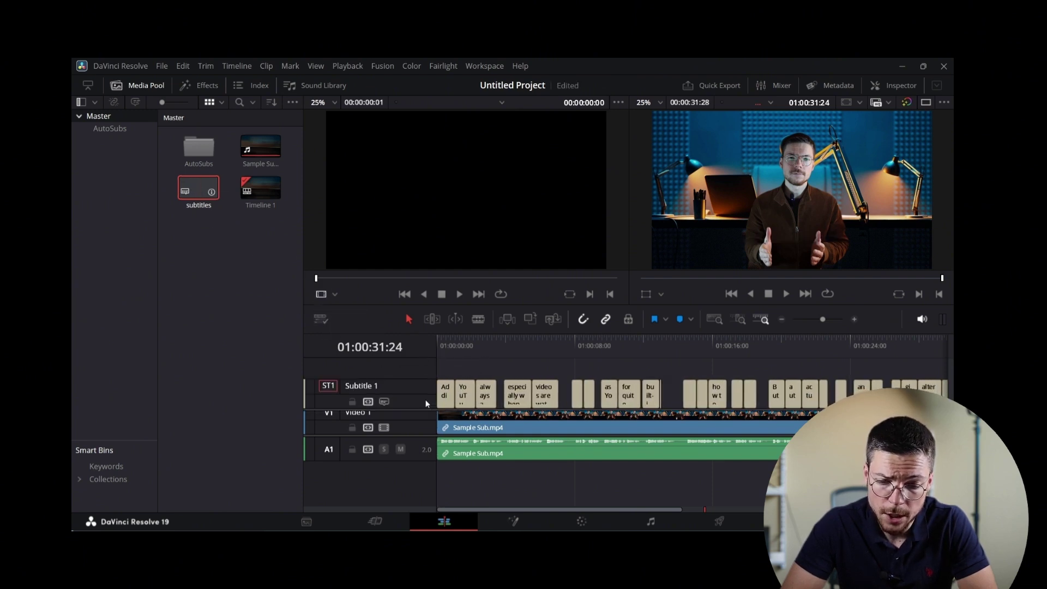
# Play the timeline from the start to review the imported captions, stopping and restarting playback.
pyautogui.click(439, 338)
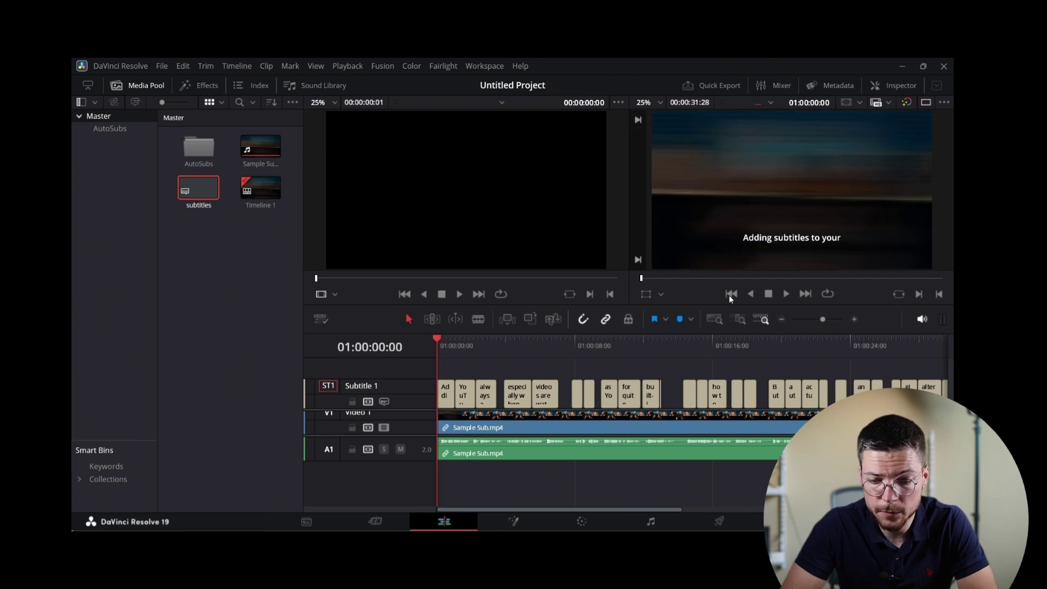
pyautogui.click(787, 292)
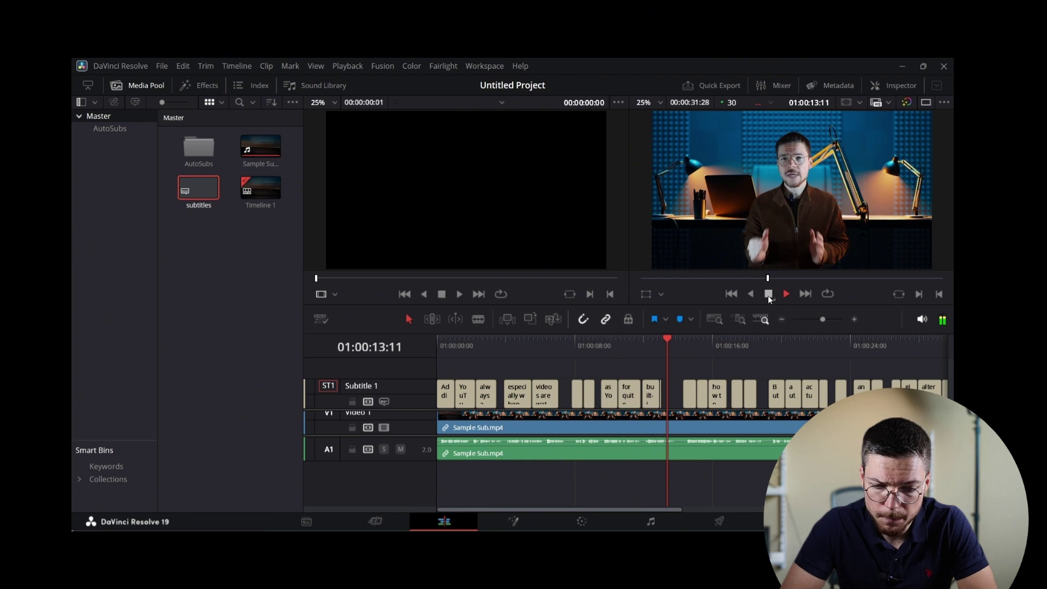
pyautogui.click(768, 295)
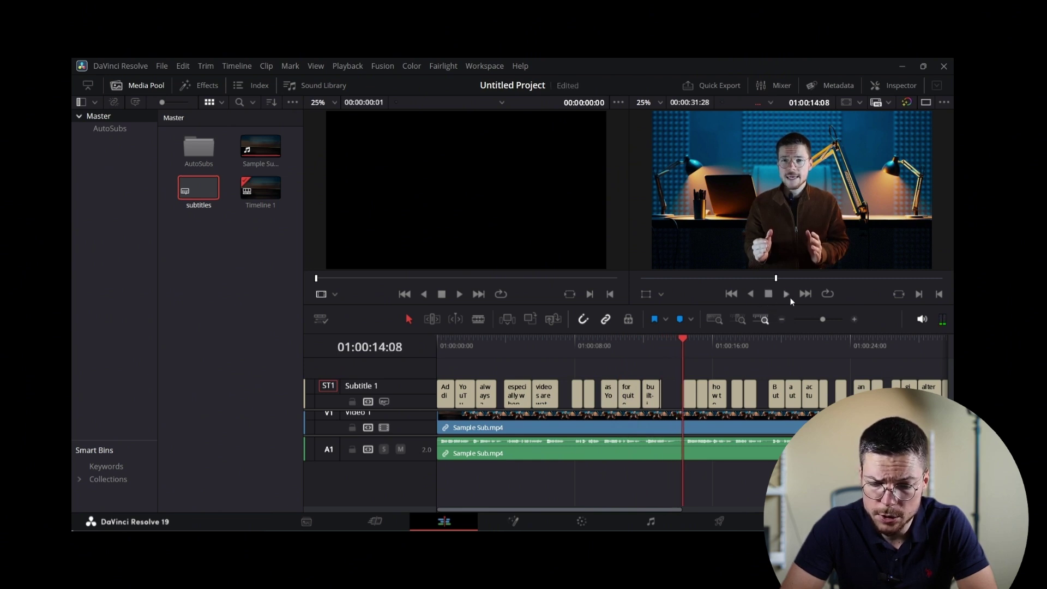
pyautogui.click(787, 296)
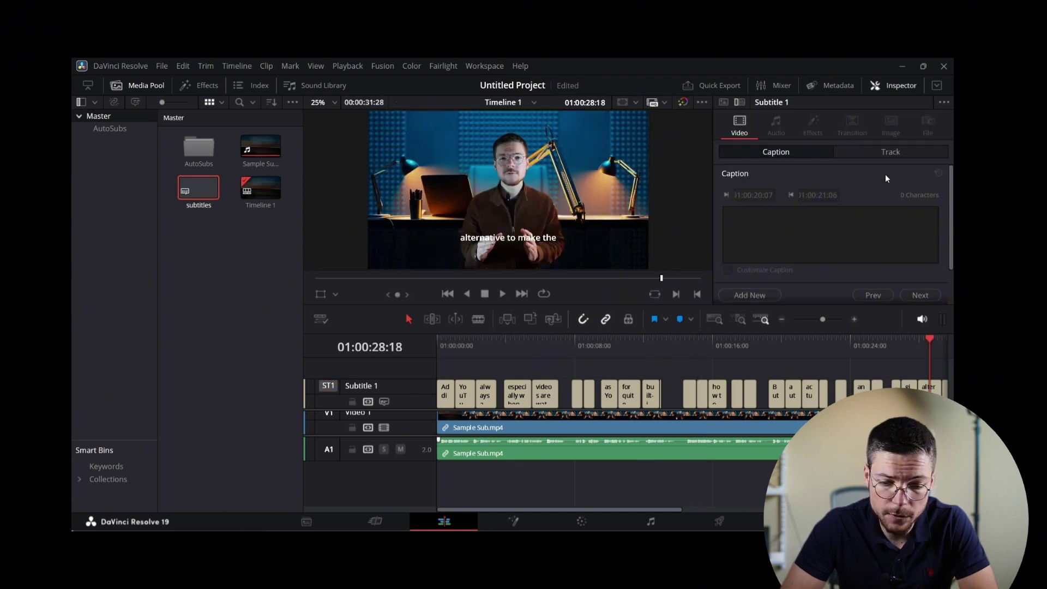
# Set the subtitle track font to Oswald Medium and the text colour to lime green.
pyautogui.scroll(2, 879, 212)
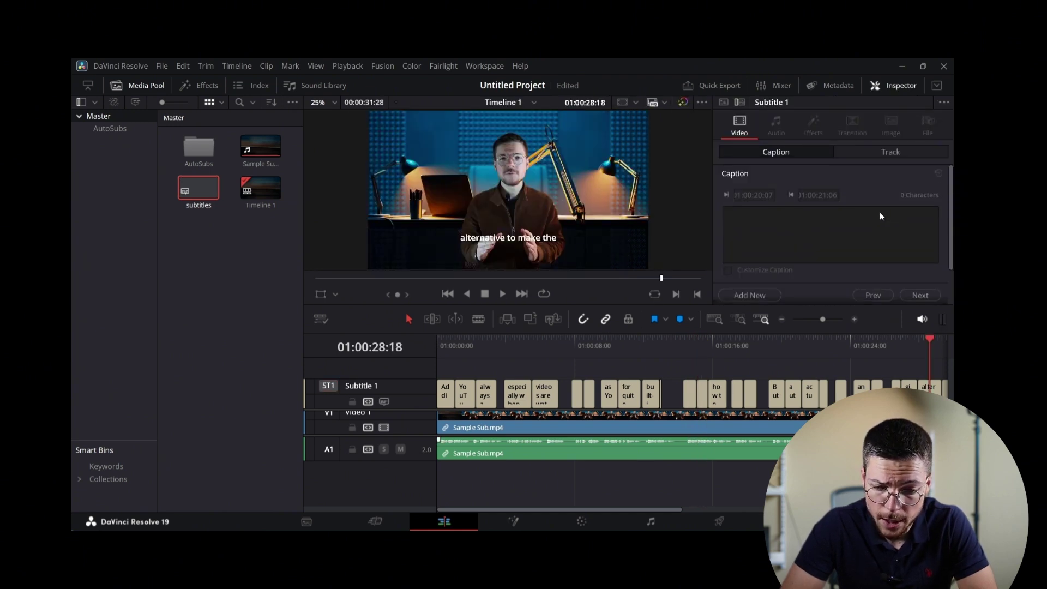
pyautogui.click(888, 153)
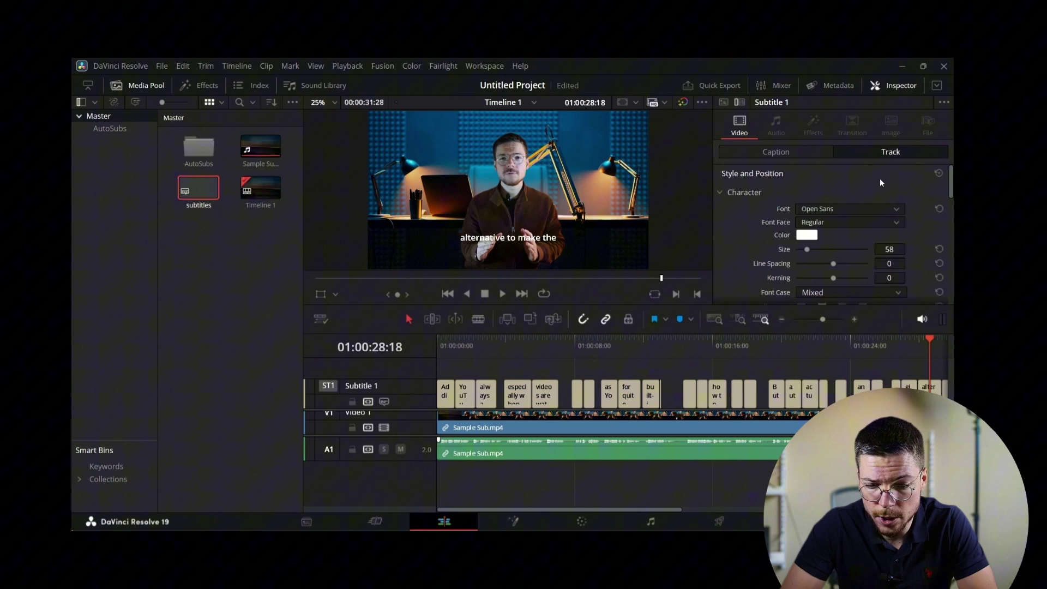
pyautogui.click(877, 208)
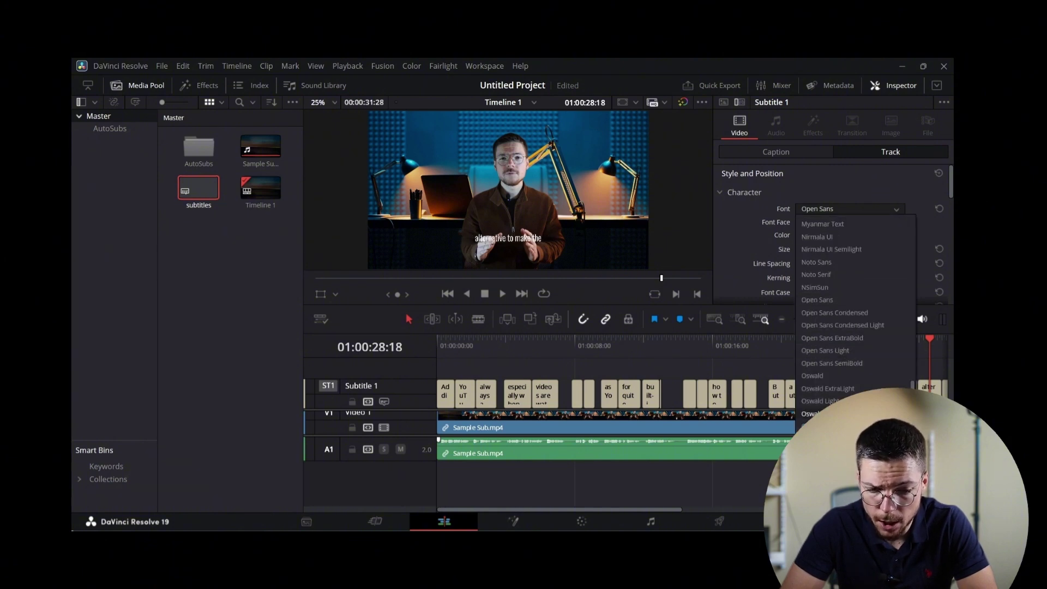
pyautogui.scroll(-2, 855, 381)
pyautogui.click(852, 375)
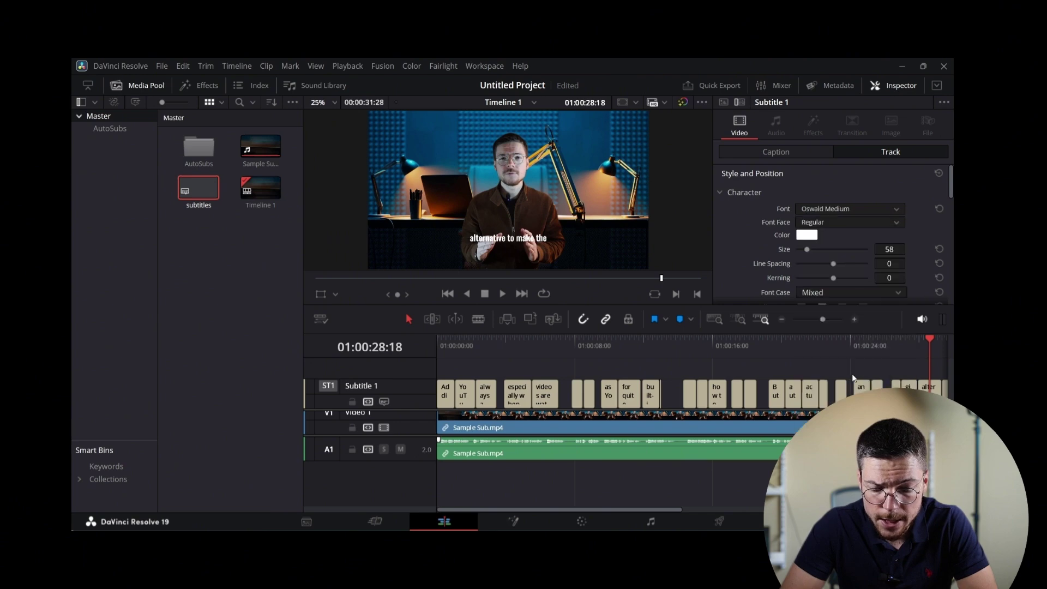
pyautogui.click(807, 235)
pyautogui.click(474, 222)
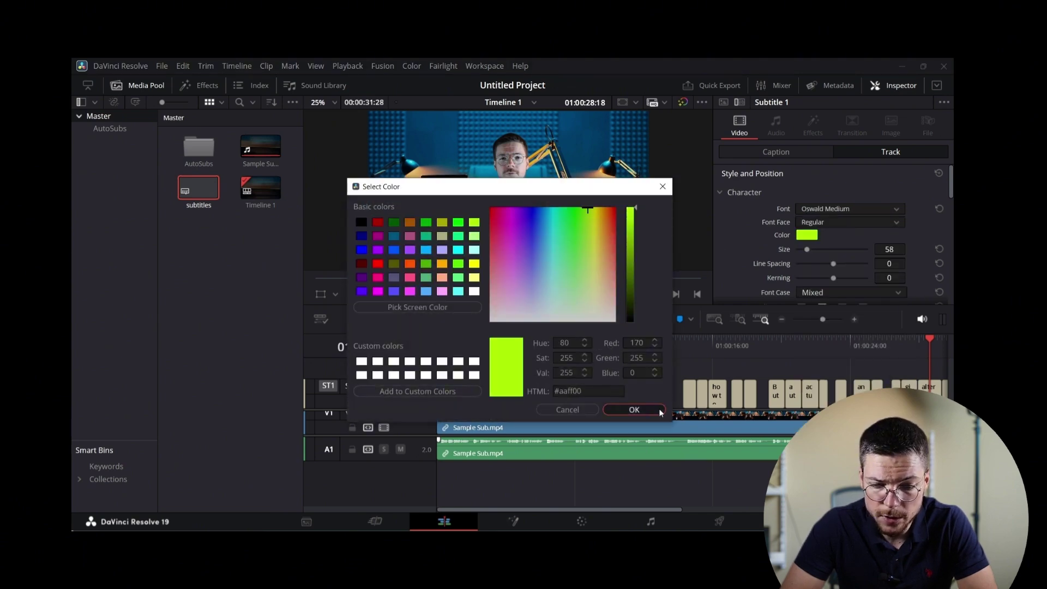
pyautogui.click(634, 409)
# Give the captions a black outline and turn on the background box.
pyautogui.scroll(-3, 905, 228)
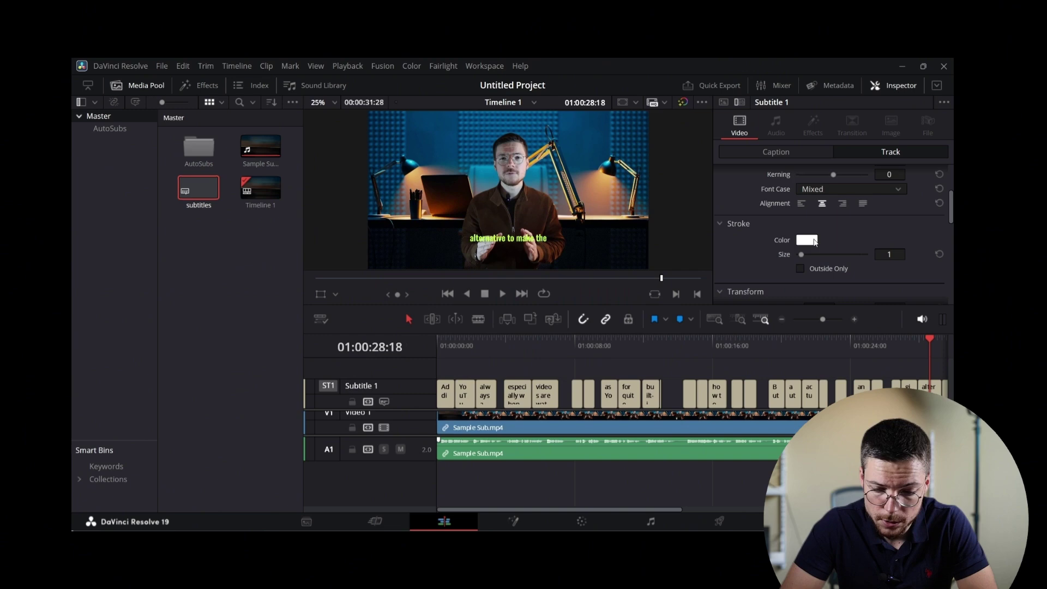
pyautogui.click(807, 240)
pyautogui.click(378, 225)
pyautogui.click(632, 410)
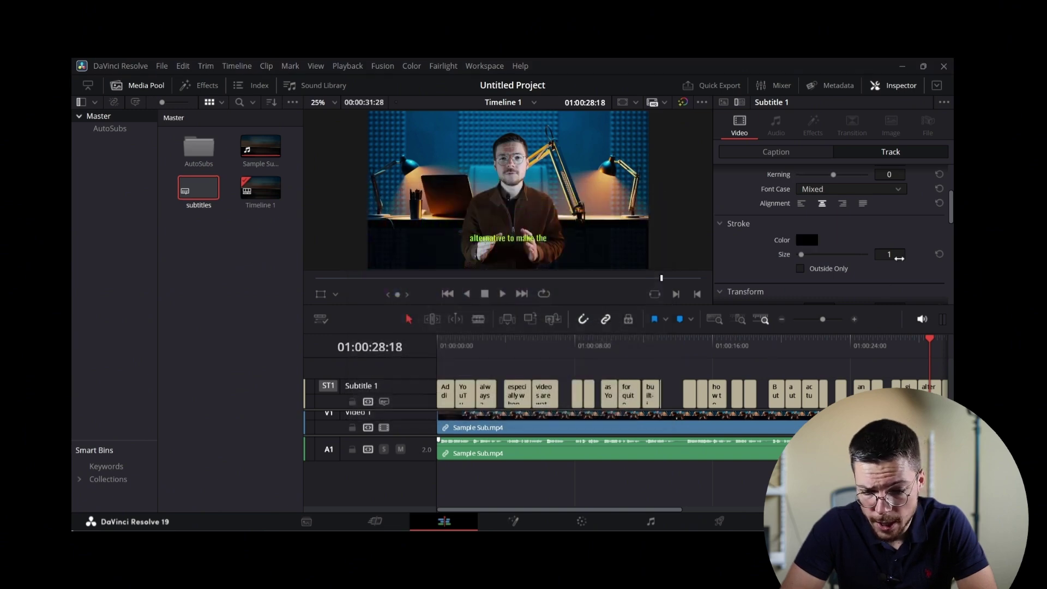
pyautogui.scroll(-9, 901, 230)
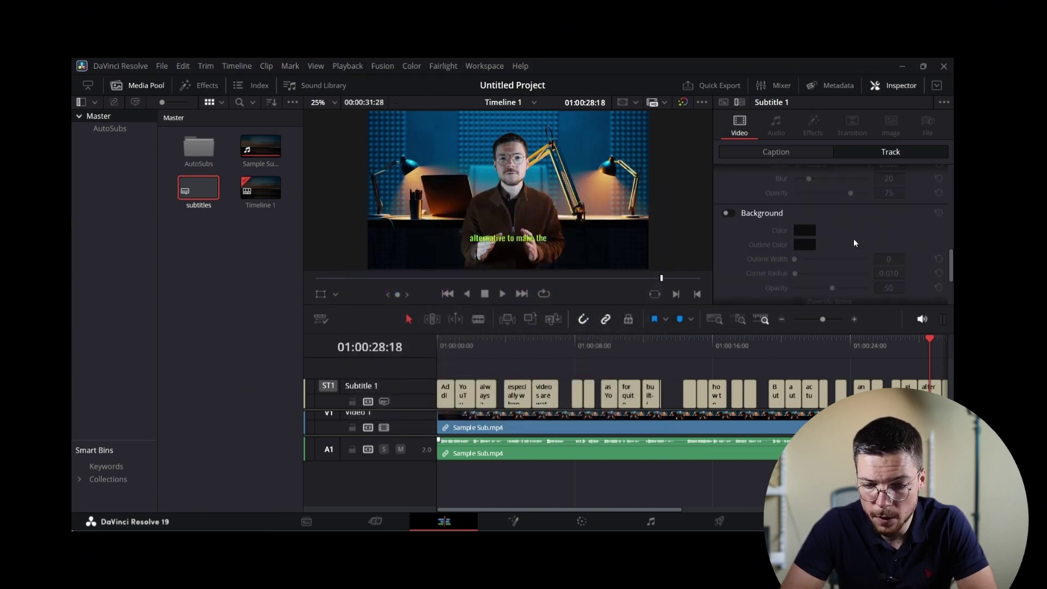
pyautogui.click(726, 213)
pyautogui.scroll(-3, 851, 220)
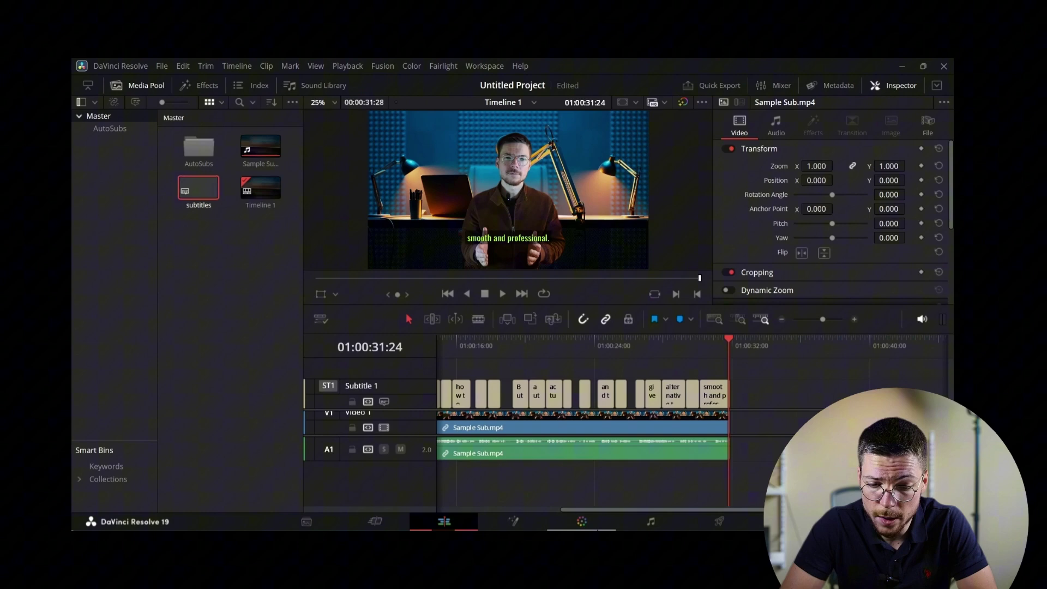
# On the Deliver page, set the render format to MP4.
pyautogui.click(701, 522)
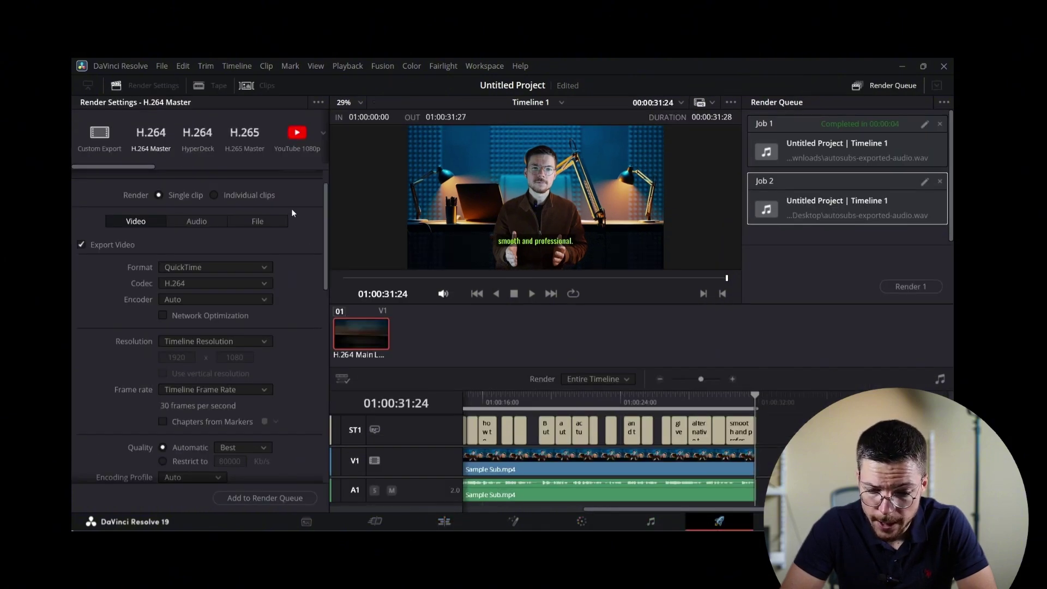
pyautogui.scroll(-2, 292, 208)
pyautogui.click(256, 232)
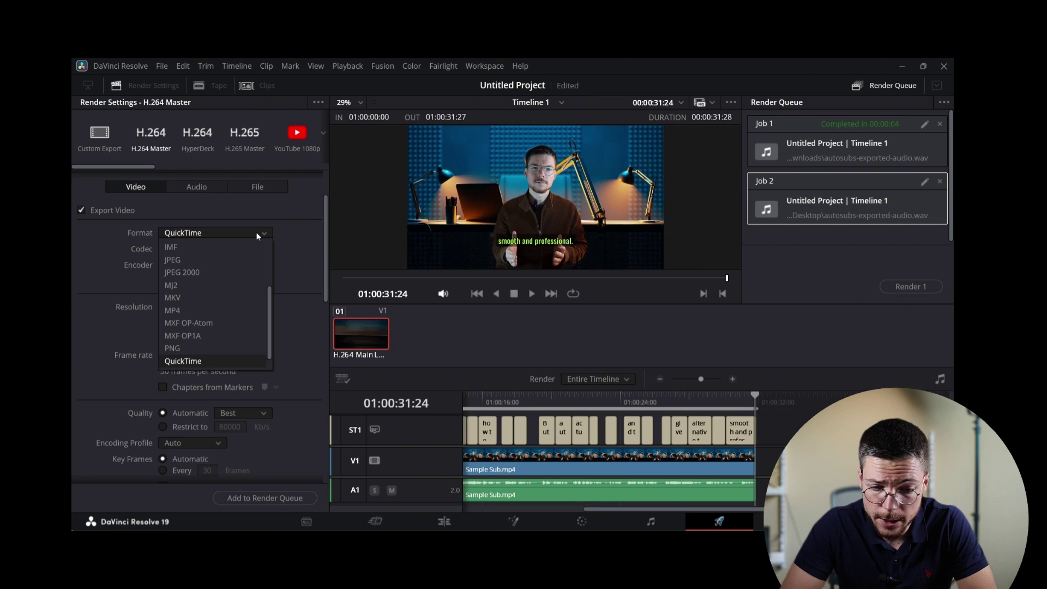
pyautogui.click(204, 310)
# In Subtitle Settings, enable Export Subtitle and set it to burn into video.
pyautogui.scroll(-2, 294, 248)
pyautogui.scroll(-20, 293, 248)
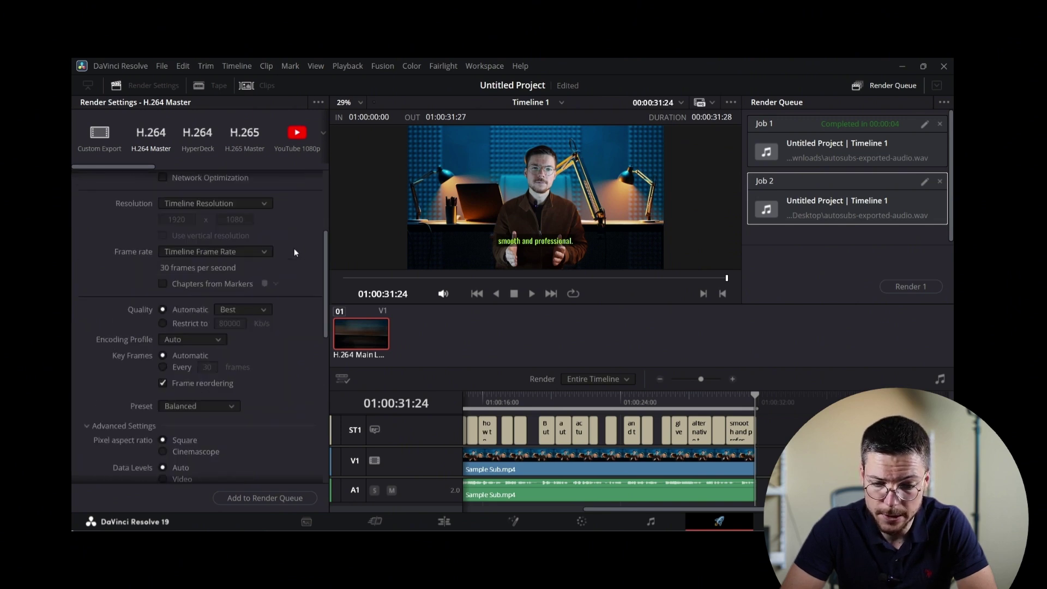
pyautogui.scroll(-2, 293, 248)
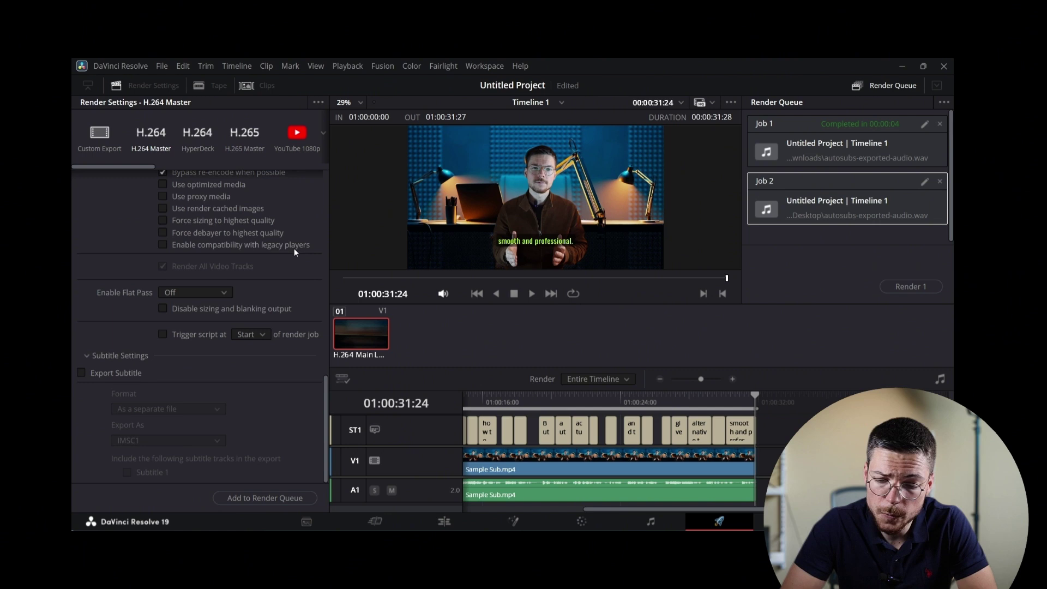
pyautogui.click(116, 357)
pyautogui.click(142, 479)
pyautogui.scroll(-5, 226, 432)
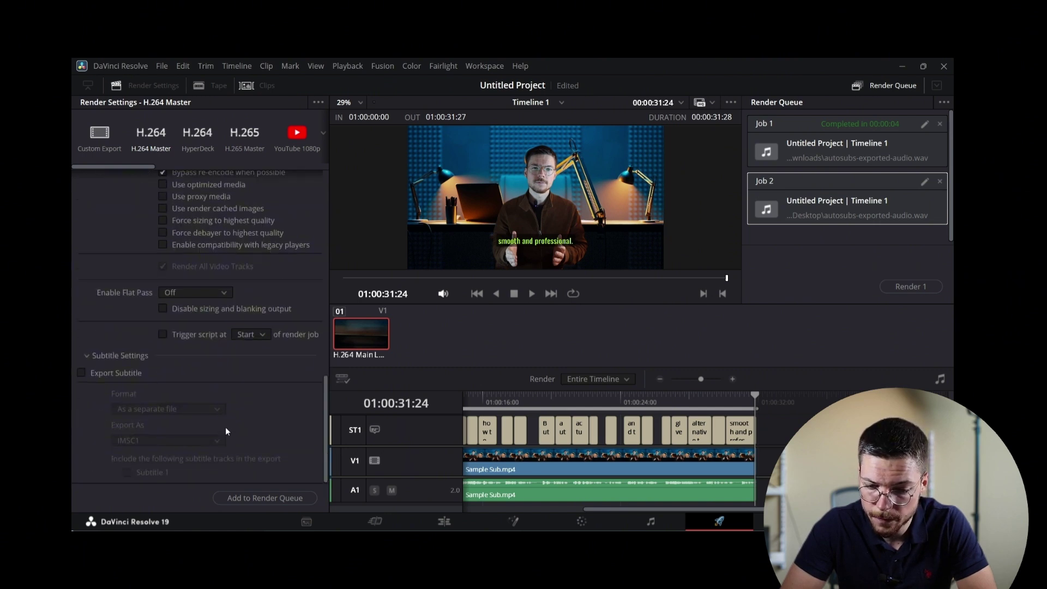
pyautogui.click(81, 373)
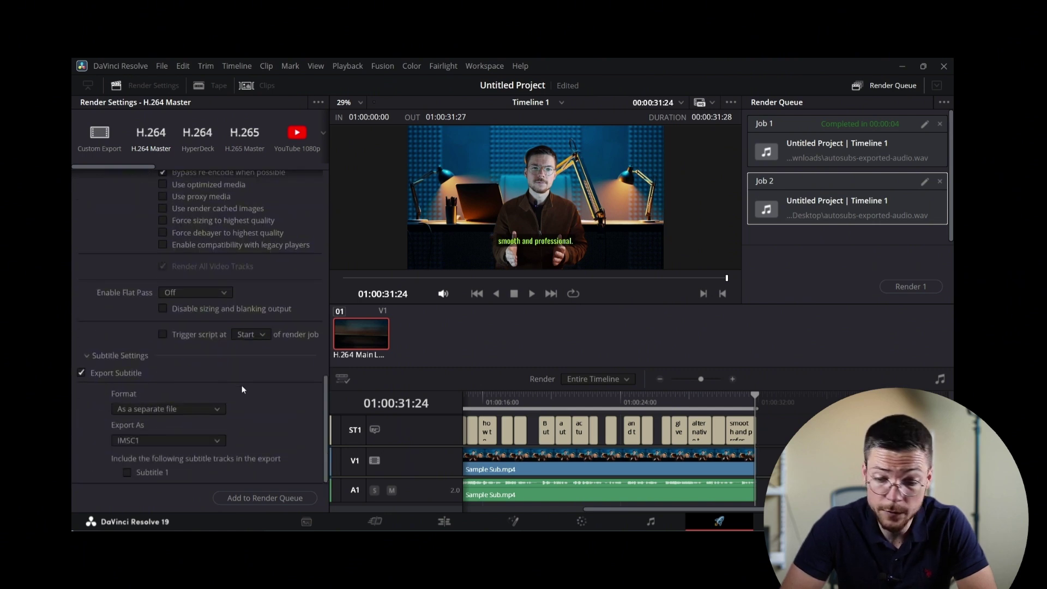
pyautogui.click(204, 409)
pyautogui.click(204, 446)
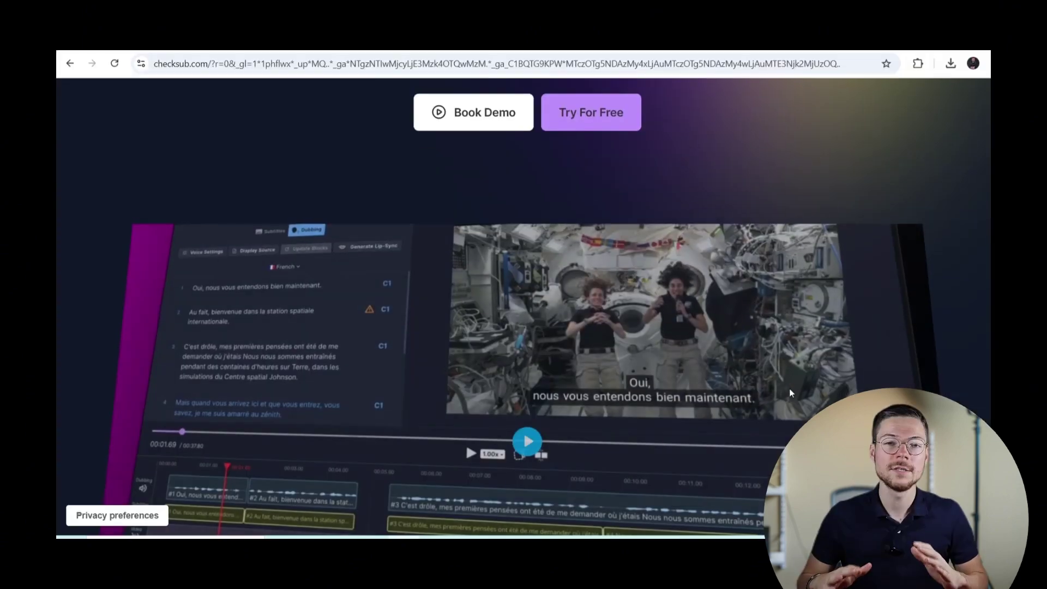
# Scroll through the Checksub homepage to the footer, then jump back to the top.
pyautogui.scroll(-8, 790, 388)
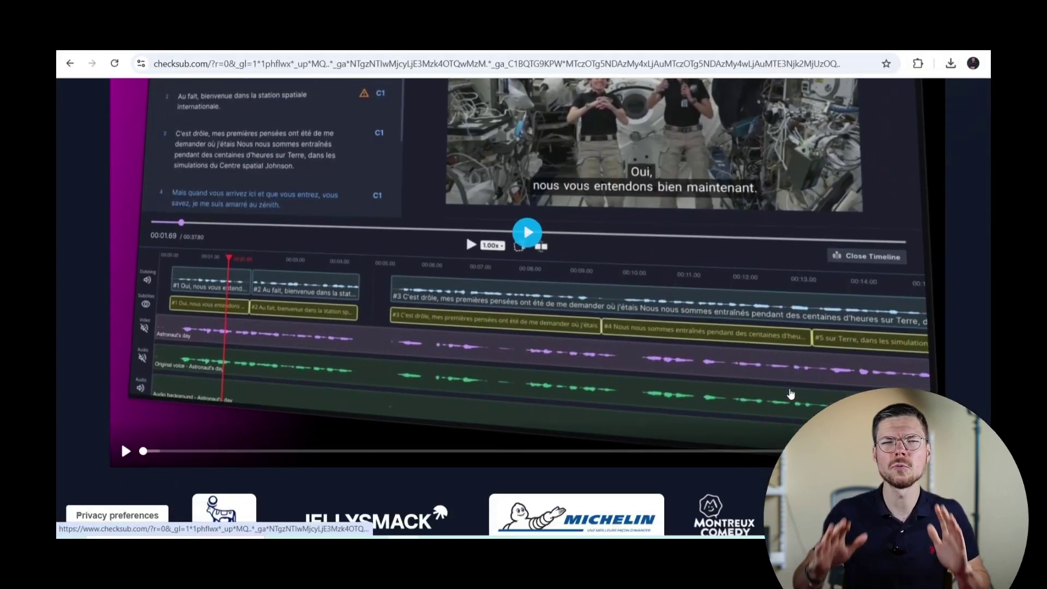
pyautogui.scroll(-3, 791, 393)
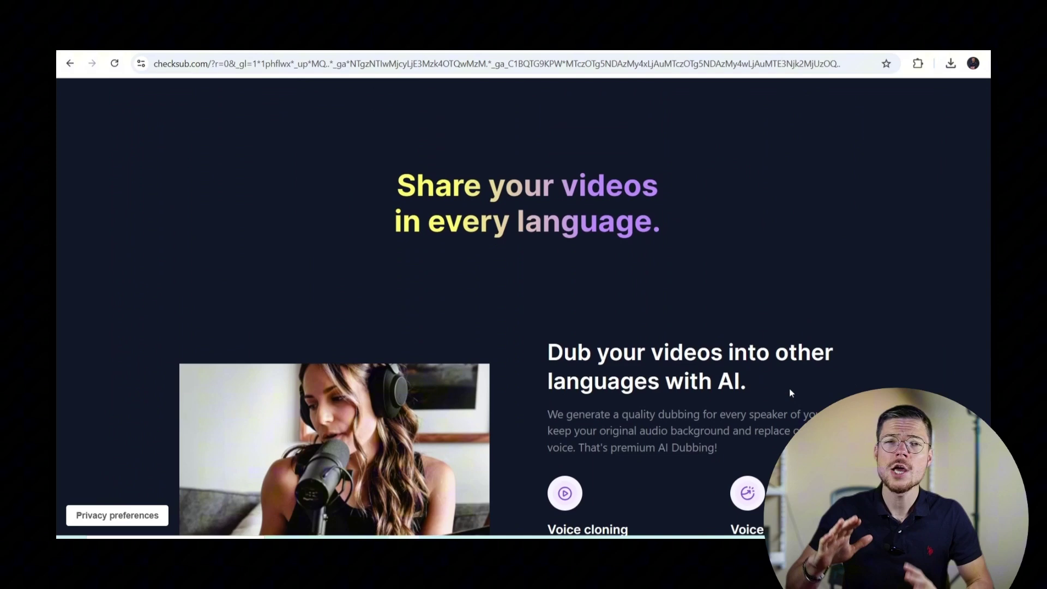
pyautogui.scroll(-7, 791, 392)
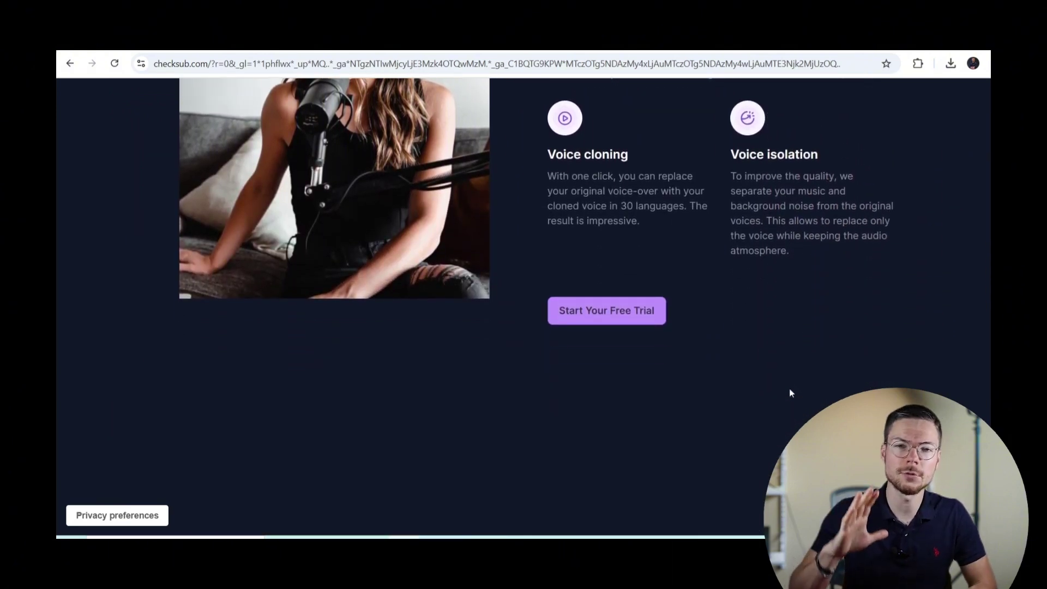
pyautogui.scroll(-11, 789, 392)
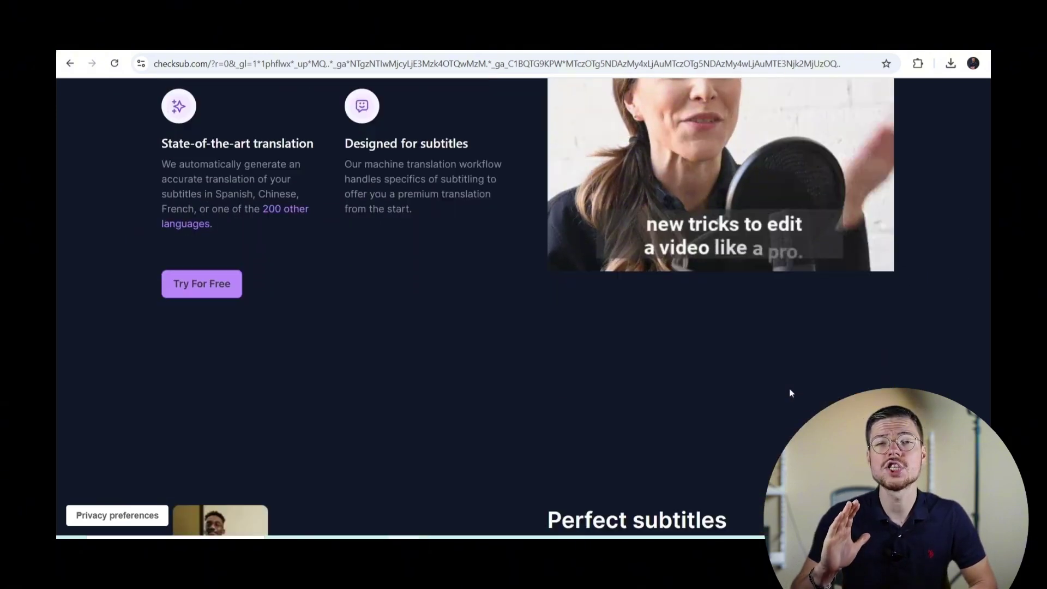
pyautogui.scroll(-10, 790, 391)
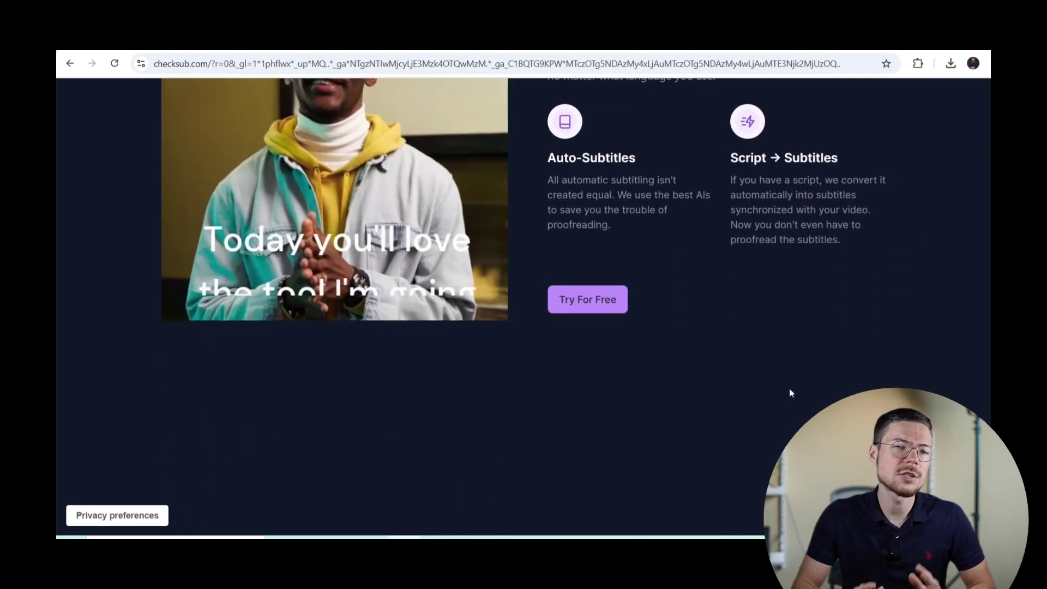
pyautogui.scroll(-10, 790, 392)
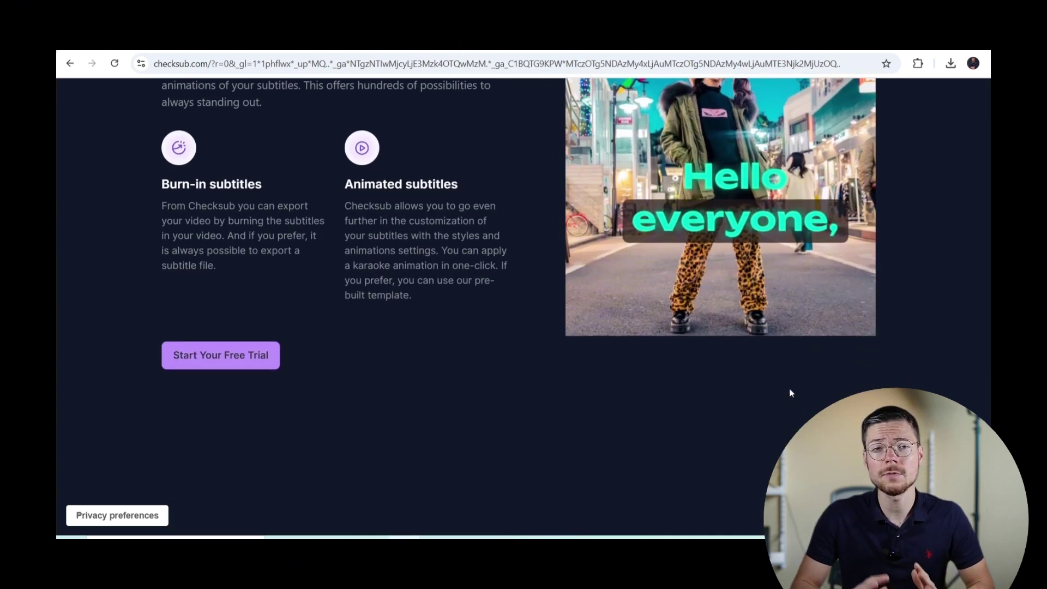
pyautogui.scroll(-11, 790, 392)
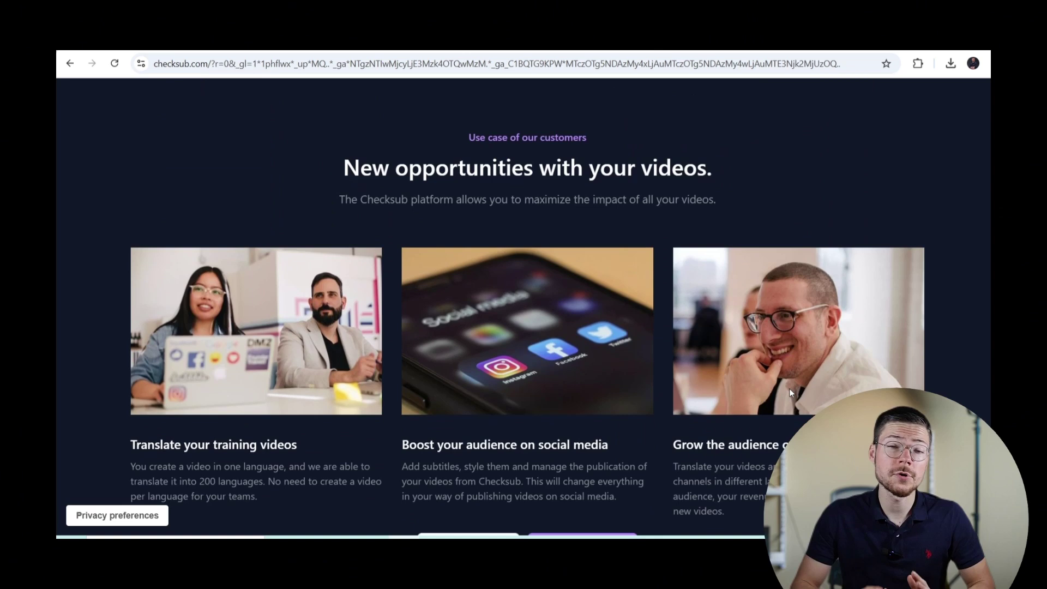
pyautogui.scroll(-10, 791, 392)
pyautogui.scroll(-10, 790, 392)
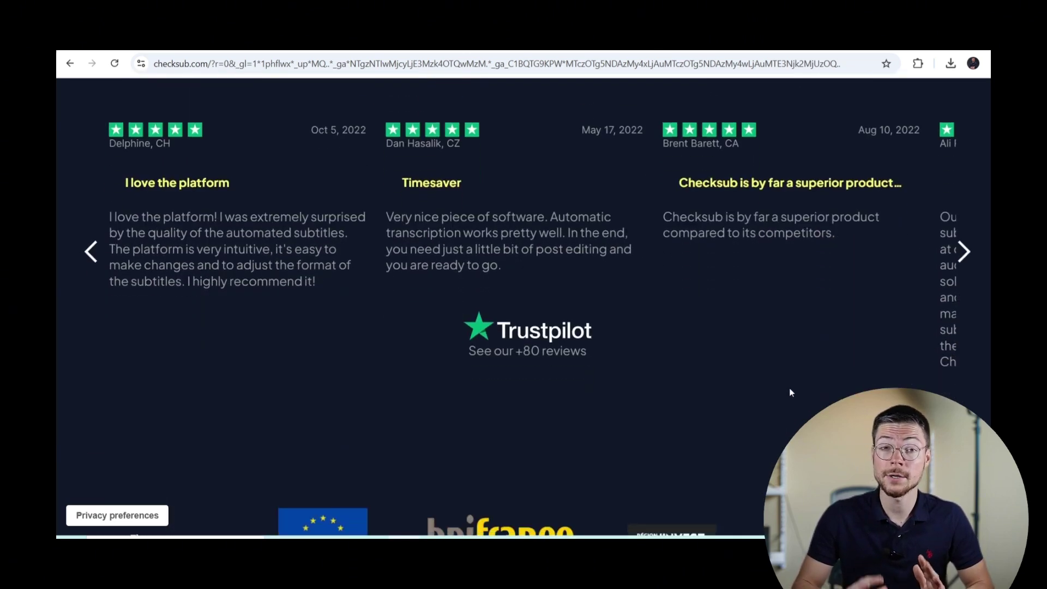
pyautogui.scroll(-11, 791, 392)
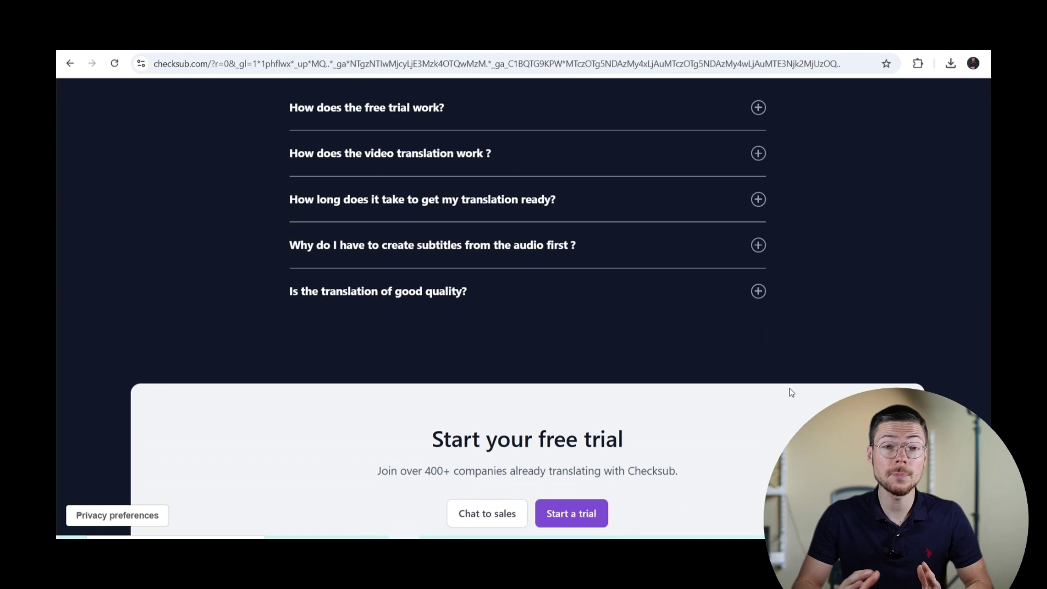
pyautogui.scroll(-6, 791, 392)
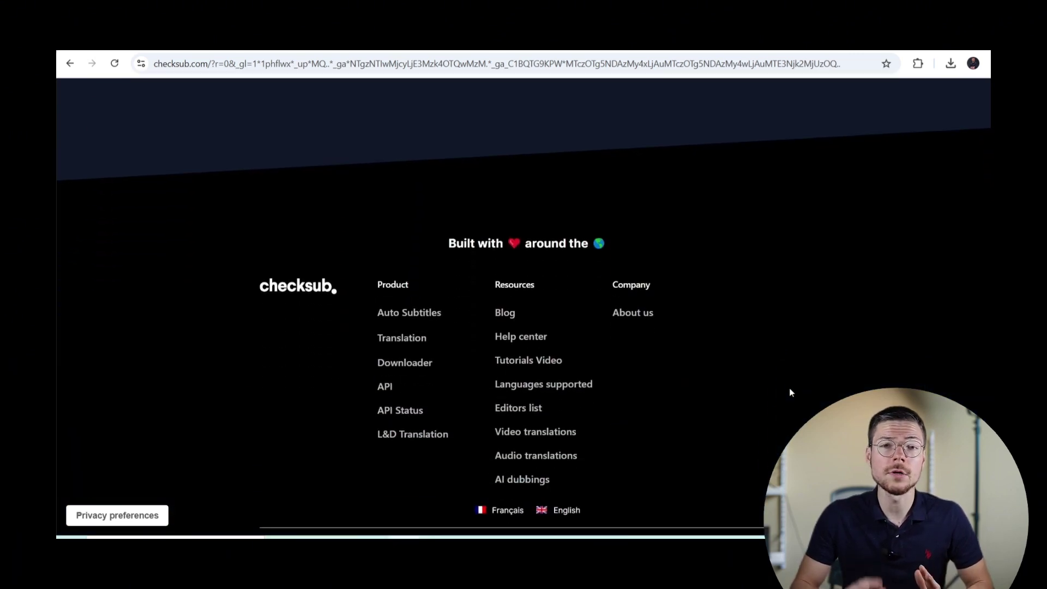
pyautogui.press('Home')
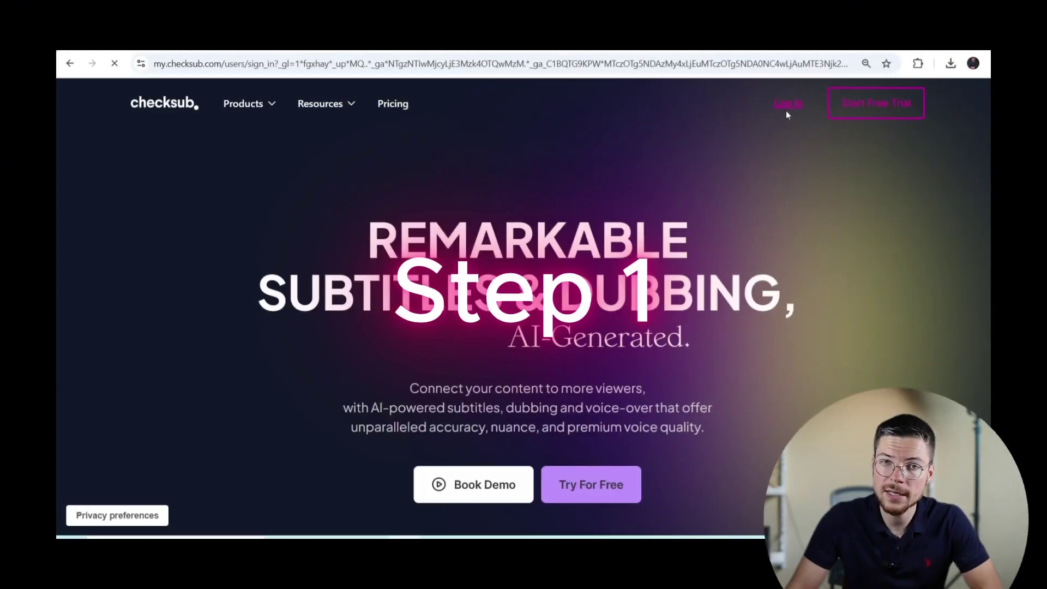
# Sign in, dismiss the announcement, and start a new 'Generate subtitles' project for Sample Sub.mp4.
pyautogui.click(786, 111)
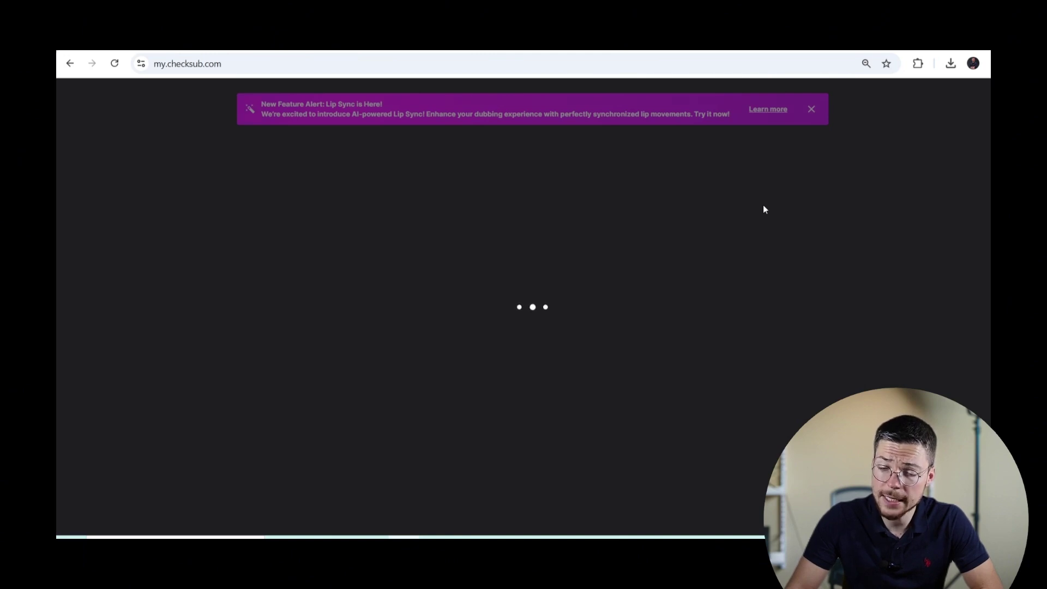
pyautogui.click(802, 110)
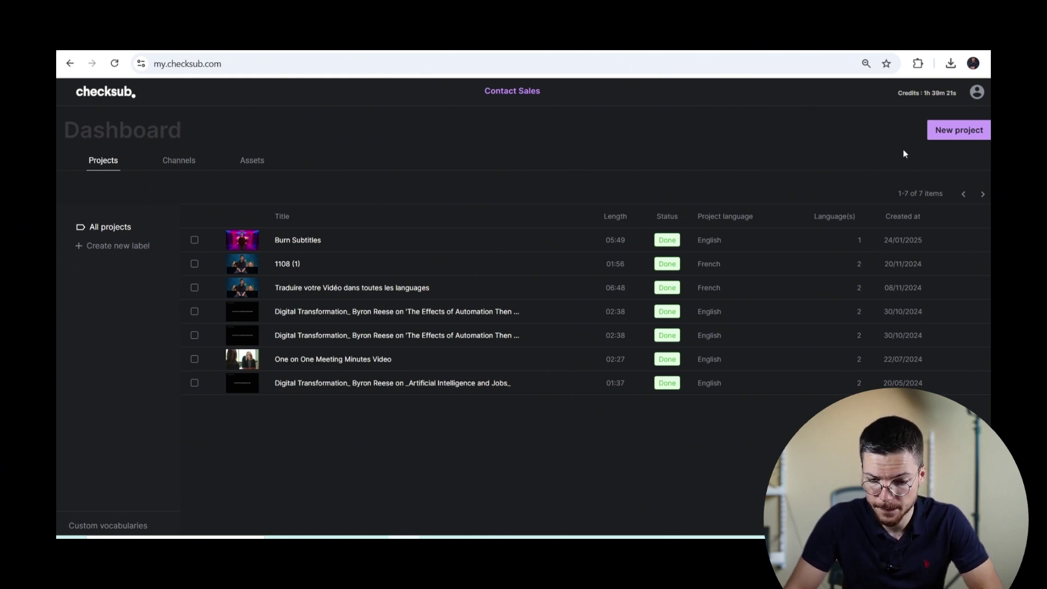
pyautogui.click(943, 132)
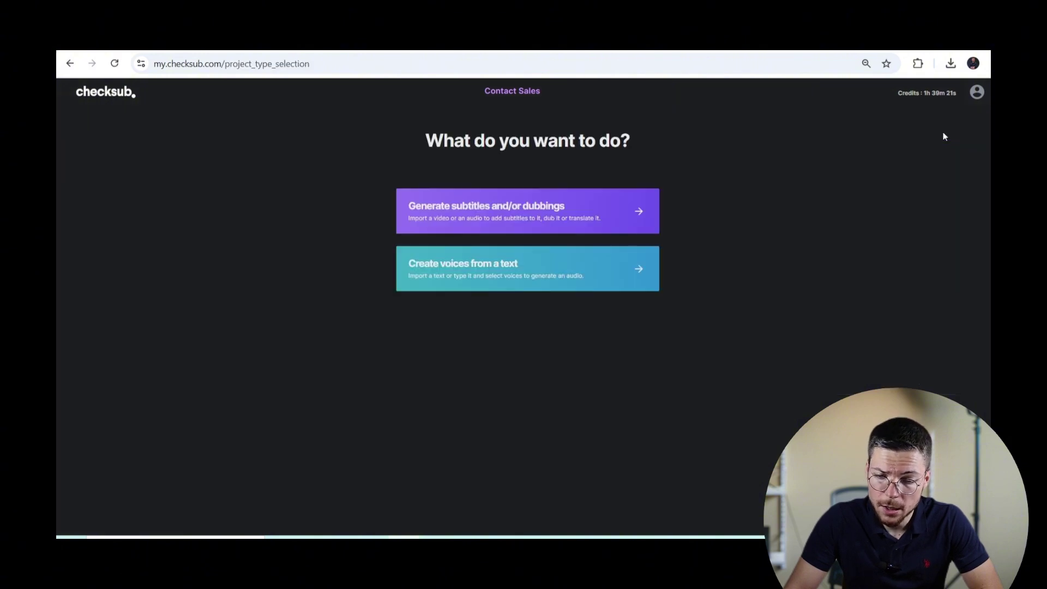
pyautogui.click(568, 210)
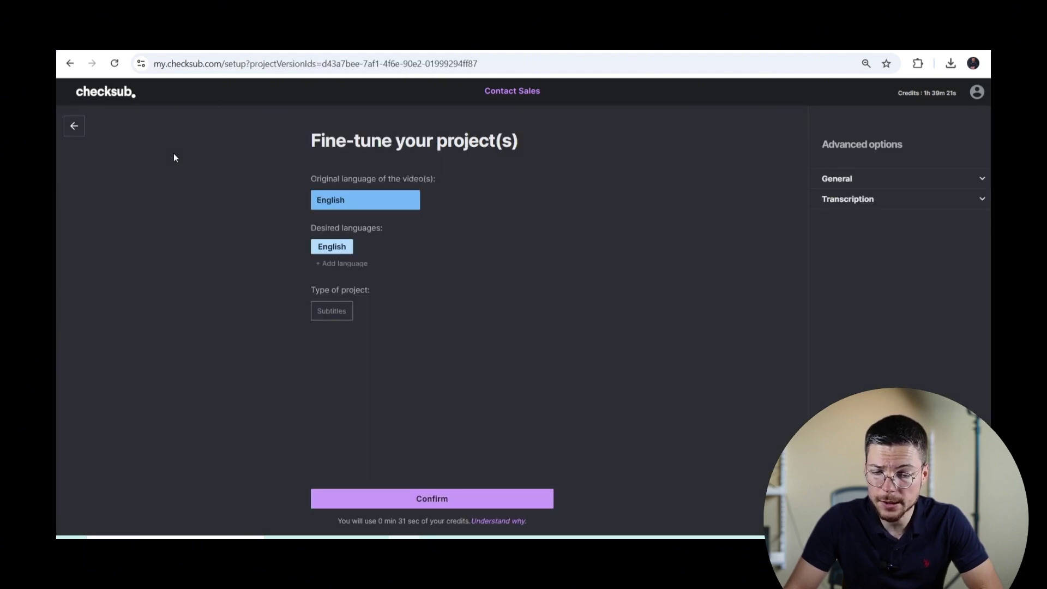
# Keep English, choose 'Import a script or SRT file' transcription, and confirm processing.
pyautogui.click(399, 207)
pyautogui.click(463, 220)
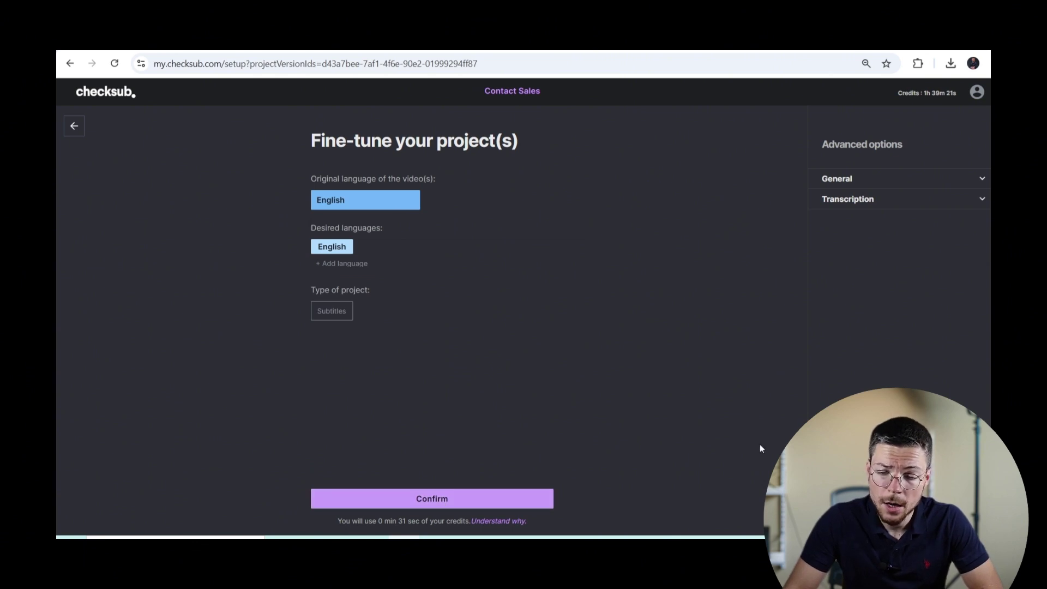
pyautogui.click(863, 205)
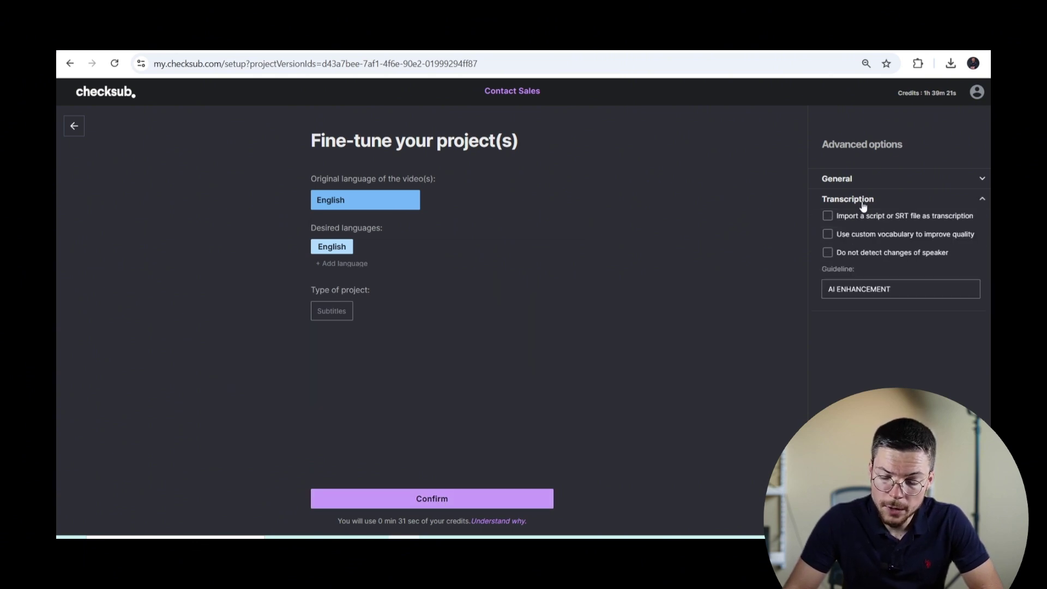
pyautogui.click(827, 216)
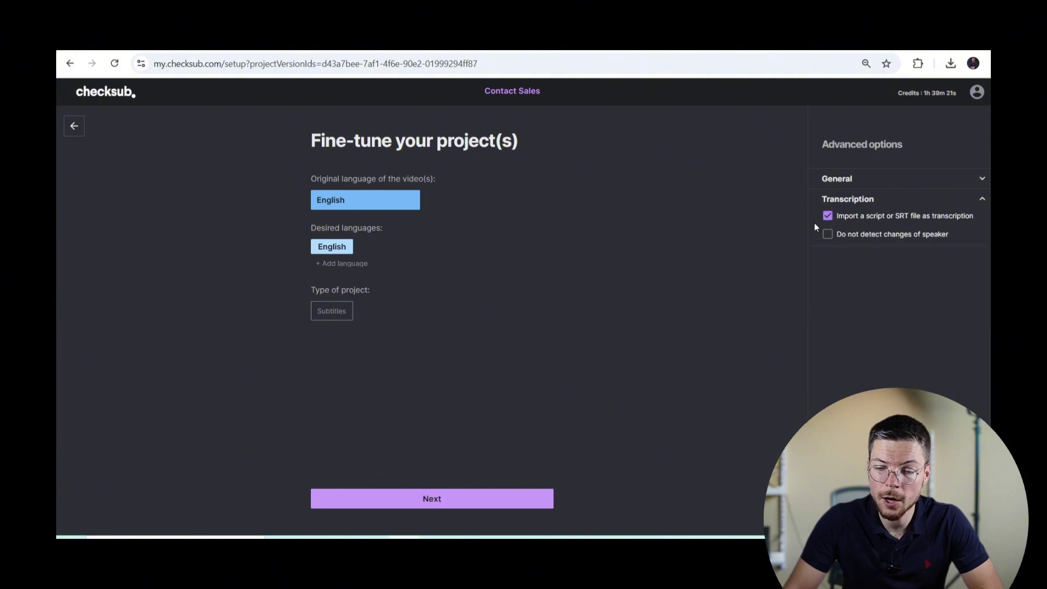
pyautogui.click(434, 500)
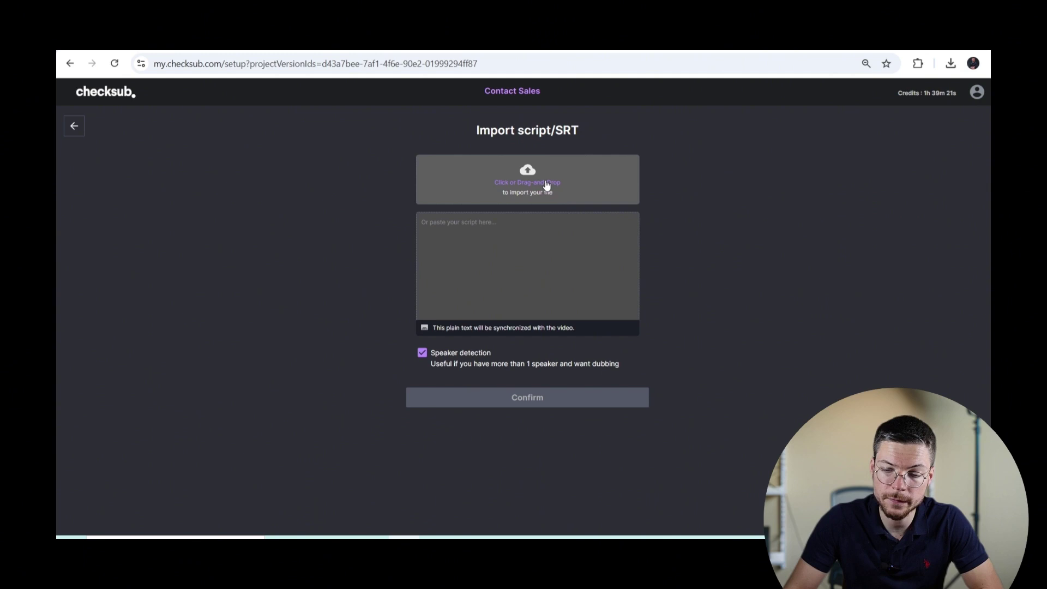
pyautogui.click(627, 397)
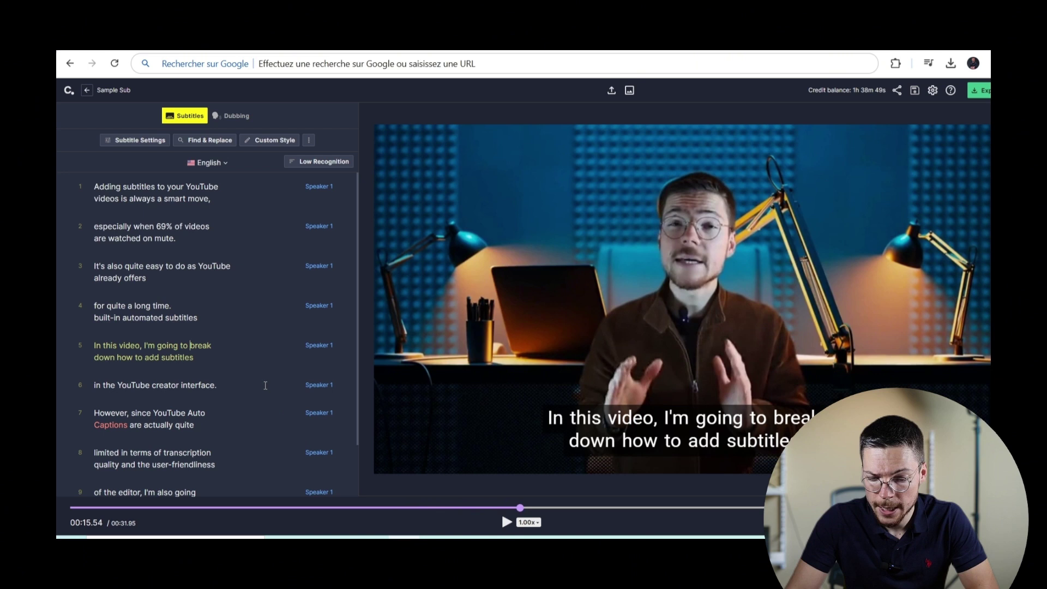
# Delete the period after 'time' in line 4, then play the preview from line 3.
pyautogui.click(198, 303)
pyautogui.press('BackSpace')
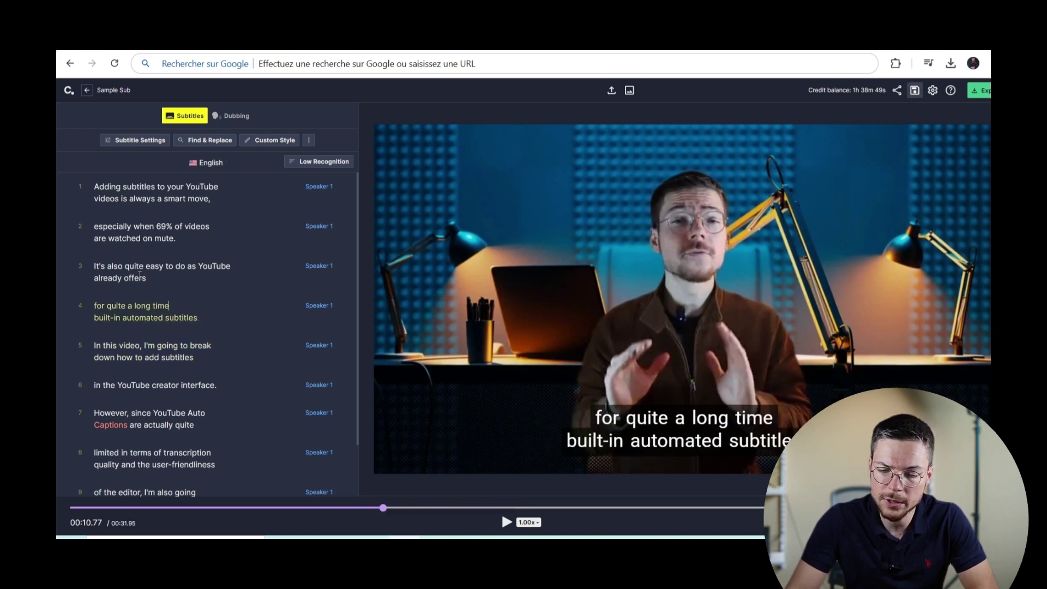
pyautogui.click(128, 267)
pyautogui.click(506, 520)
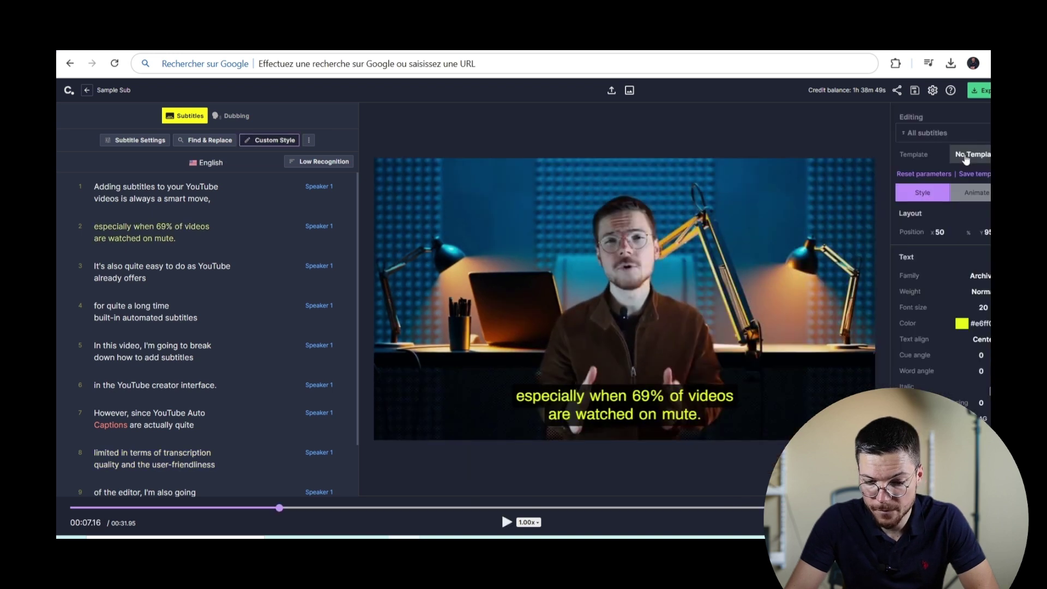
# Apply the Montserrat Black & White subtitle template.
pyautogui.click(965, 158)
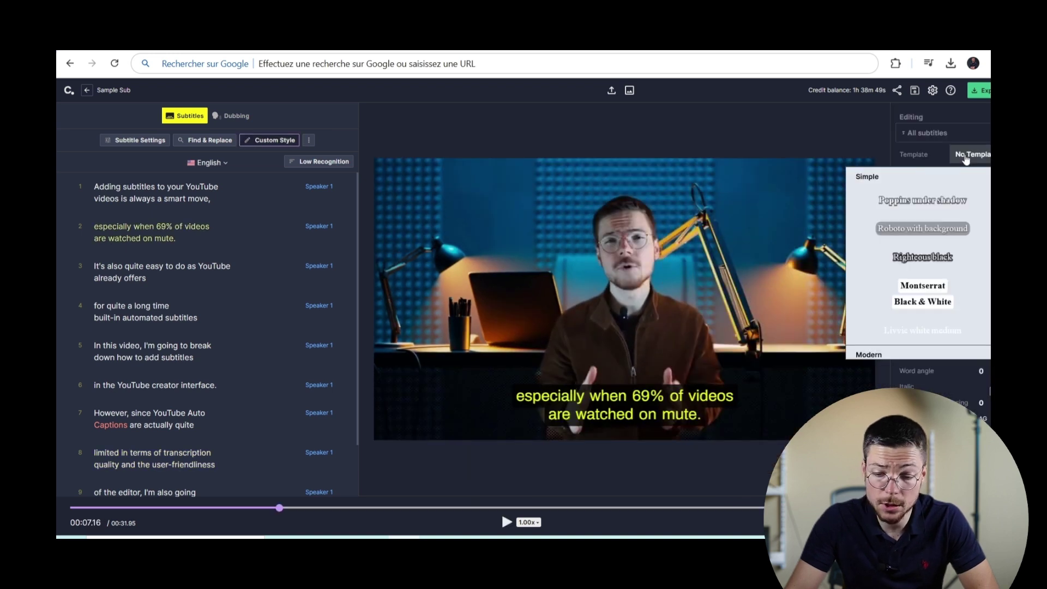
pyautogui.scroll(-2, 952, 278)
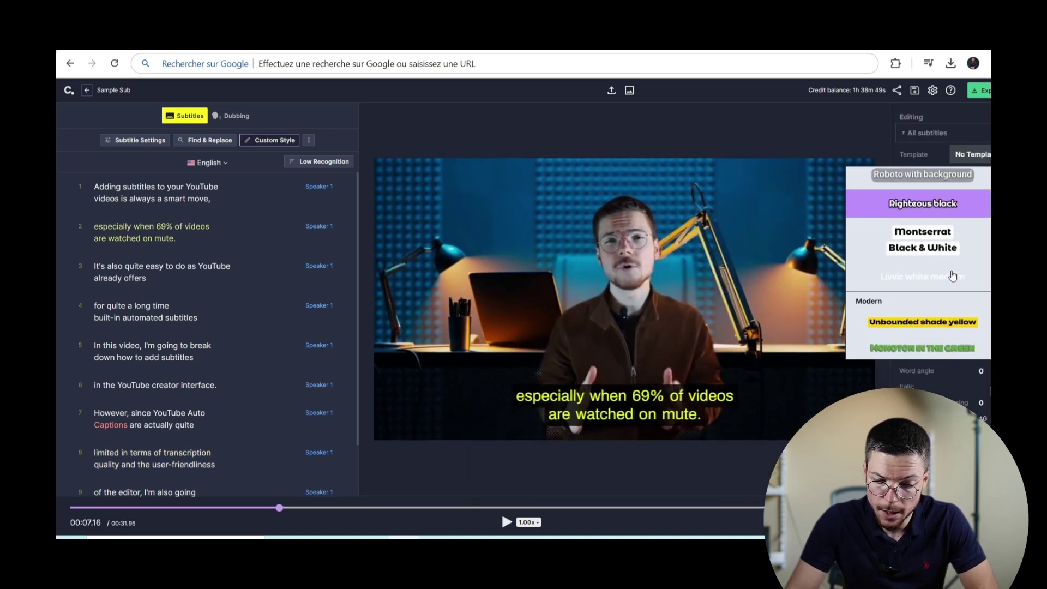
pyautogui.scroll(-4, 952, 281)
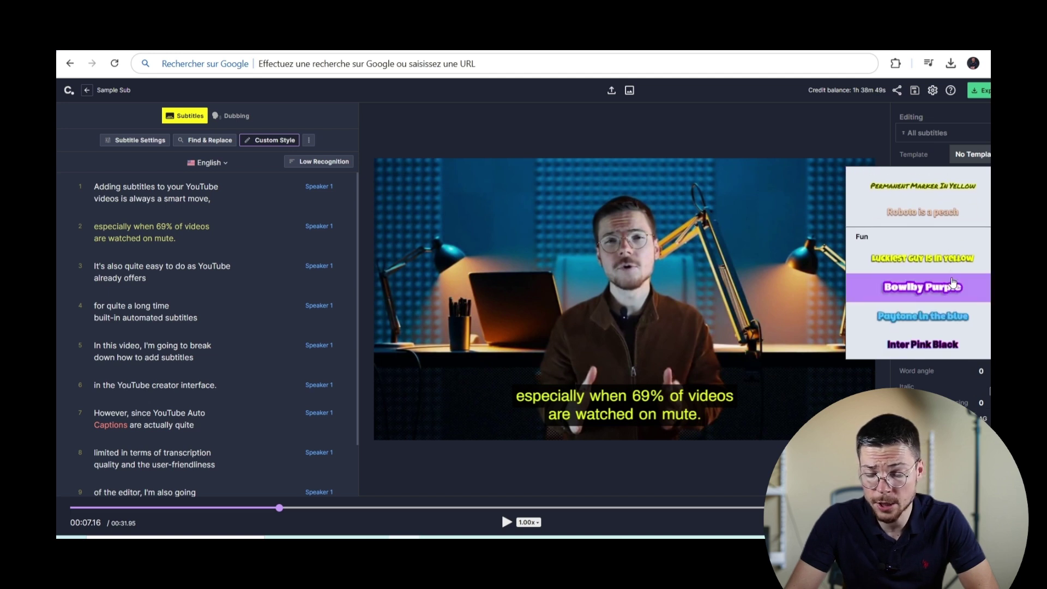
pyautogui.scroll(6, 952, 282)
pyautogui.scroll(1, 952, 281)
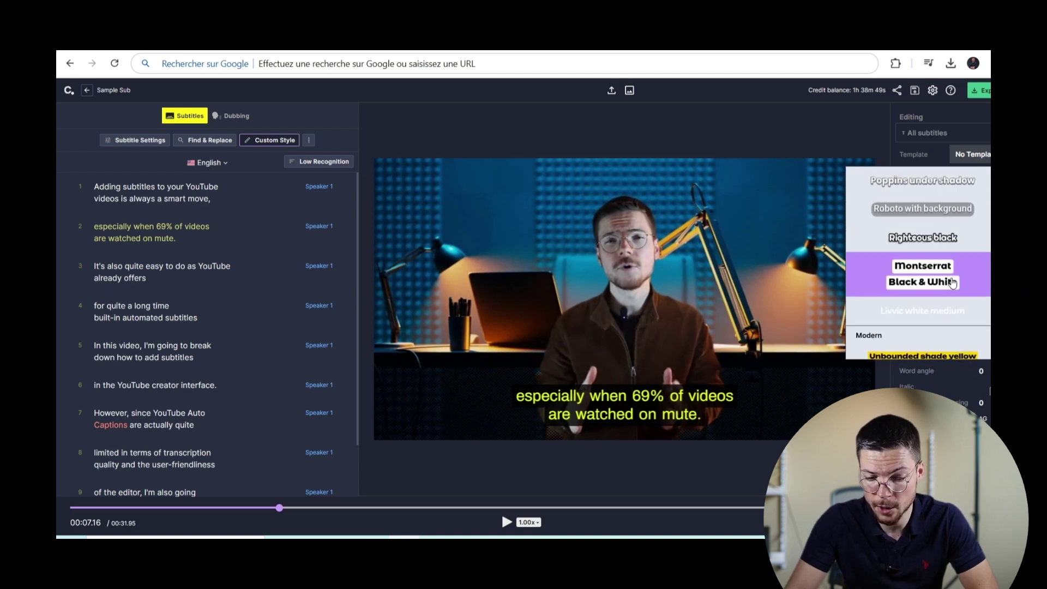
pyautogui.click(952, 281)
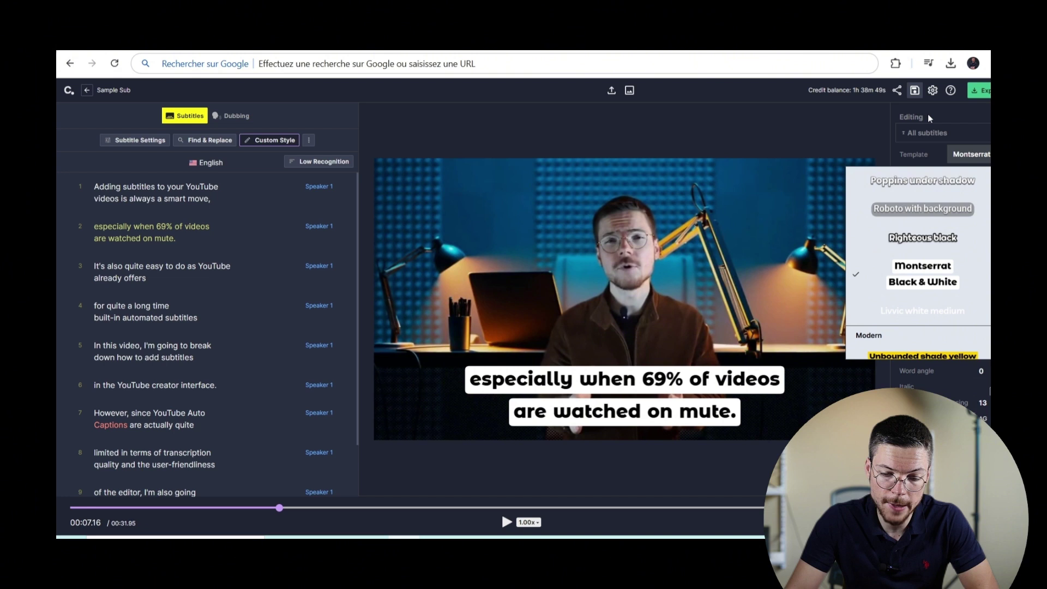
# Try the Archivo font and colour options, then revert to the Montserrat template.
pyautogui.click(961, 324)
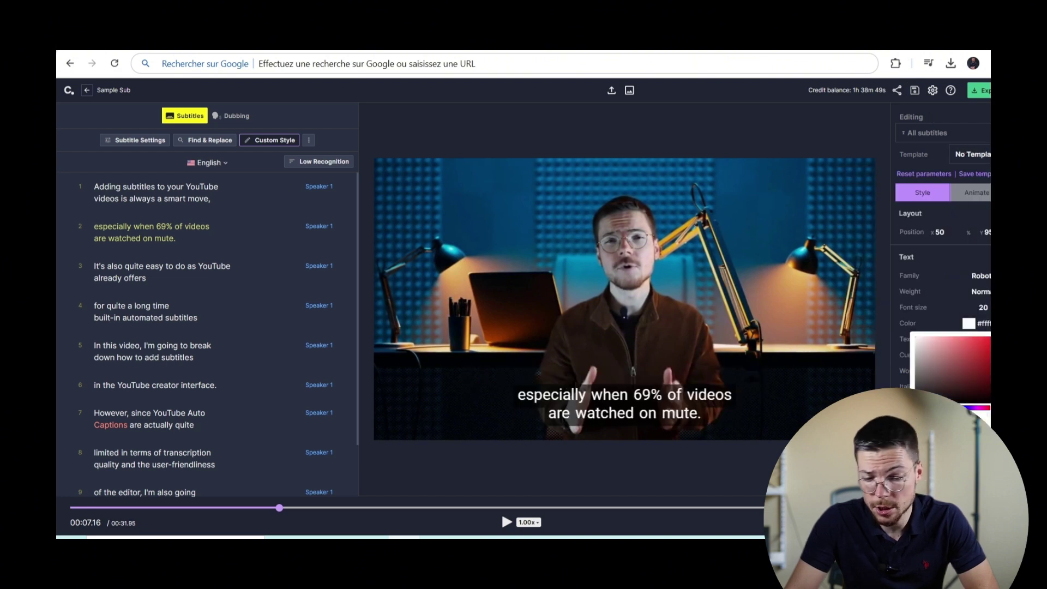
pyautogui.click(962, 252)
pyautogui.click(976, 275)
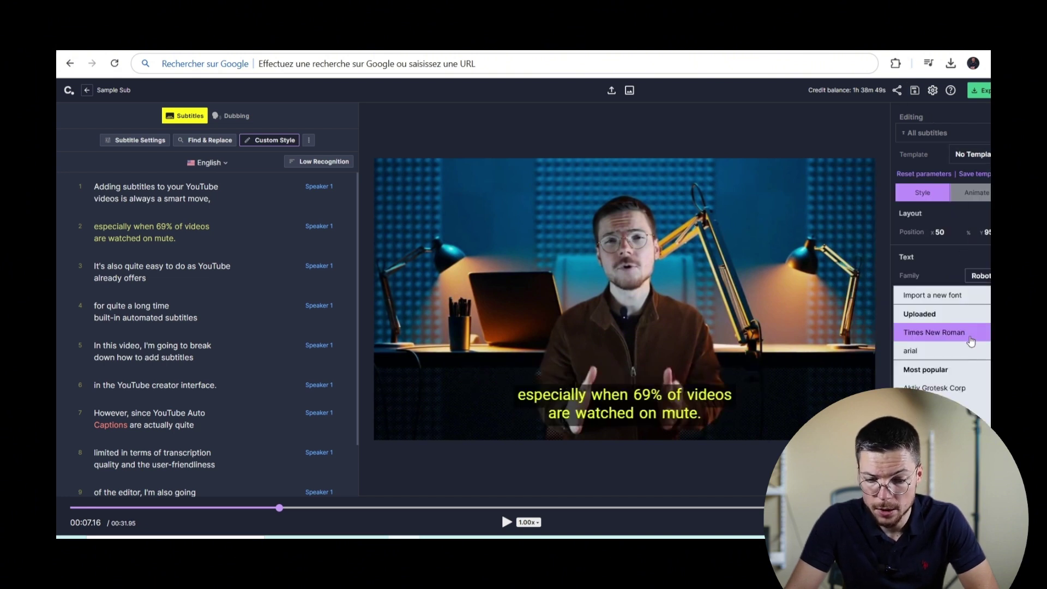
pyautogui.click(958, 345)
pyautogui.scroll(-3, 949, 328)
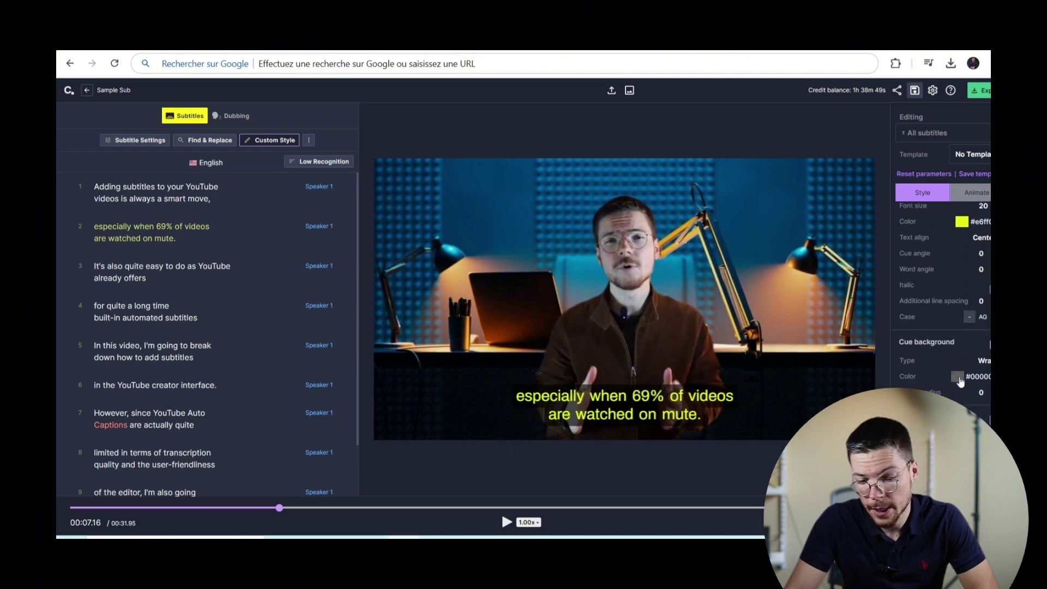
pyautogui.click(959, 376)
pyautogui.scroll(5, 943, 273)
pyautogui.click(970, 154)
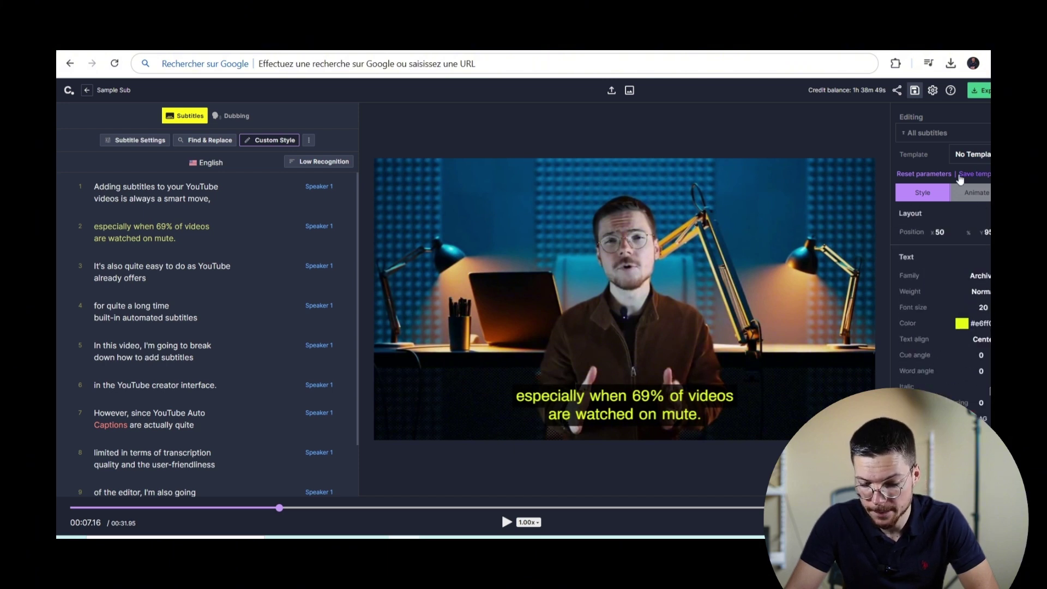
pyautogui.click(978, 189)
# Apply the Karaoke animation with a yellow highlight on spoken words.
pyautogui.click(976, 192)
pyautogui.click(969, 357)
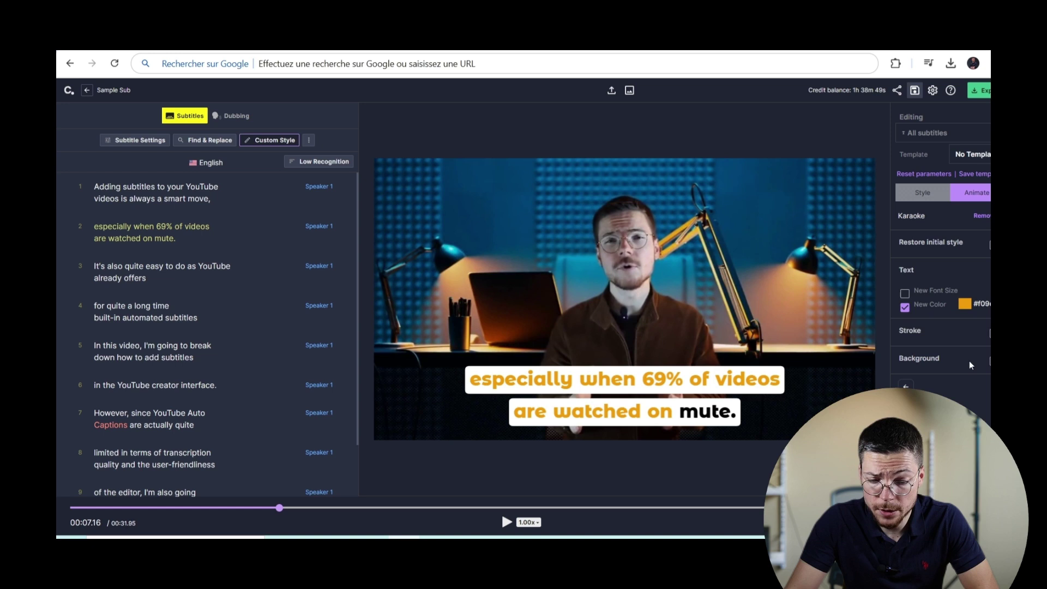
pyautogui.click(791, 436)
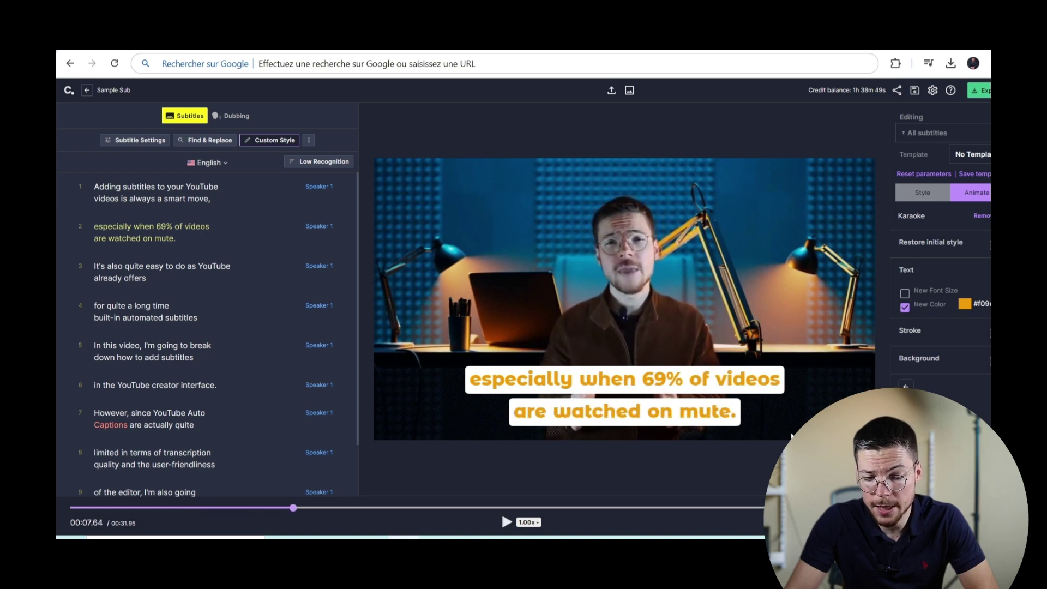
pyautogui.click(965, 305)
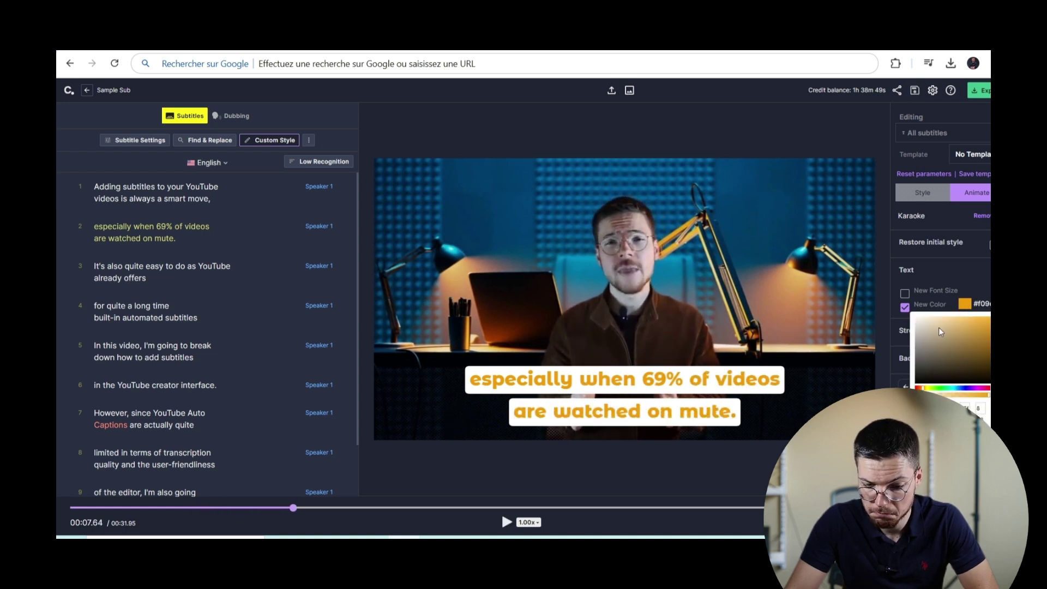
pyautogui.press('space')
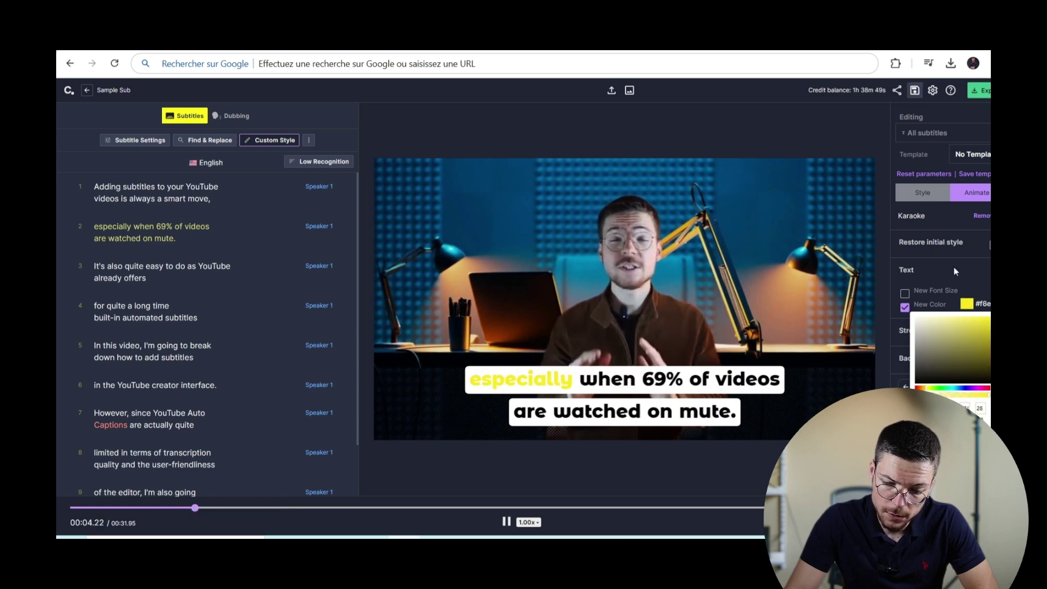
pyautogui.click(957, 266)
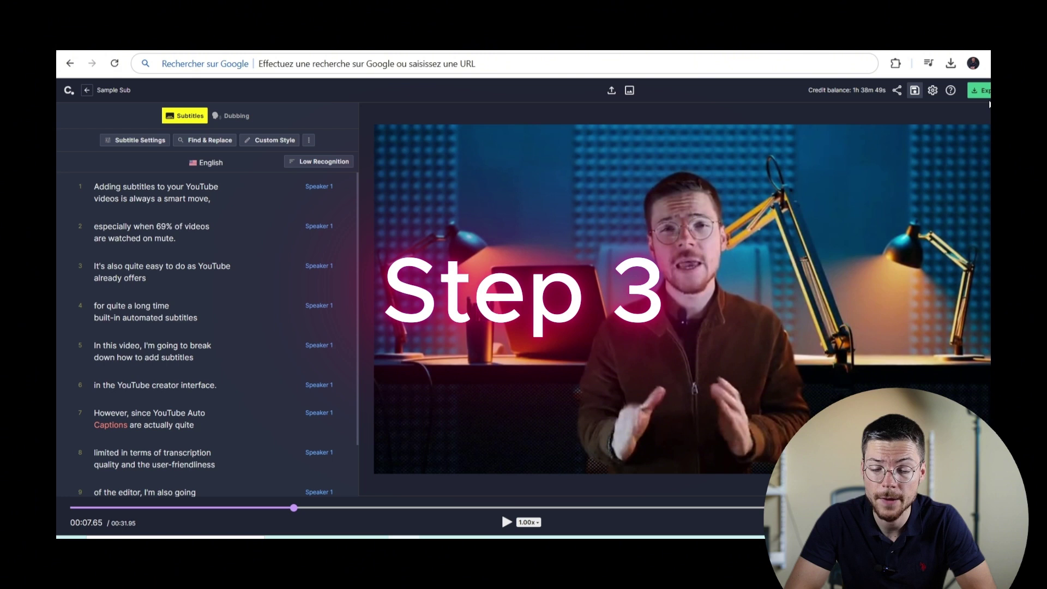
# Set the export type to Subtitles with srt as the file format.
pyautogui.click(982, 90)
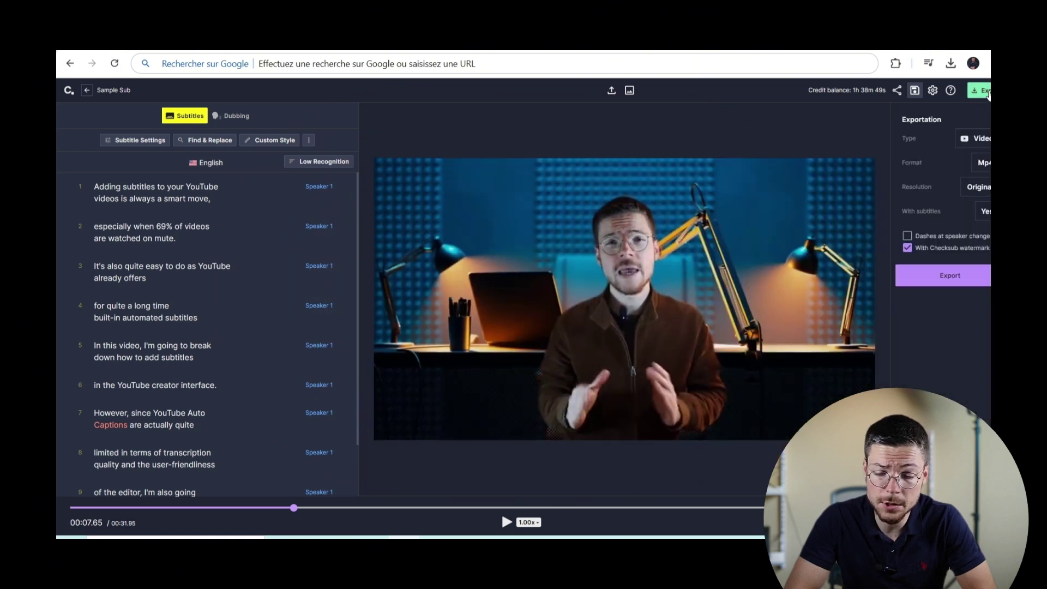
pyautogui.click(988, 137)
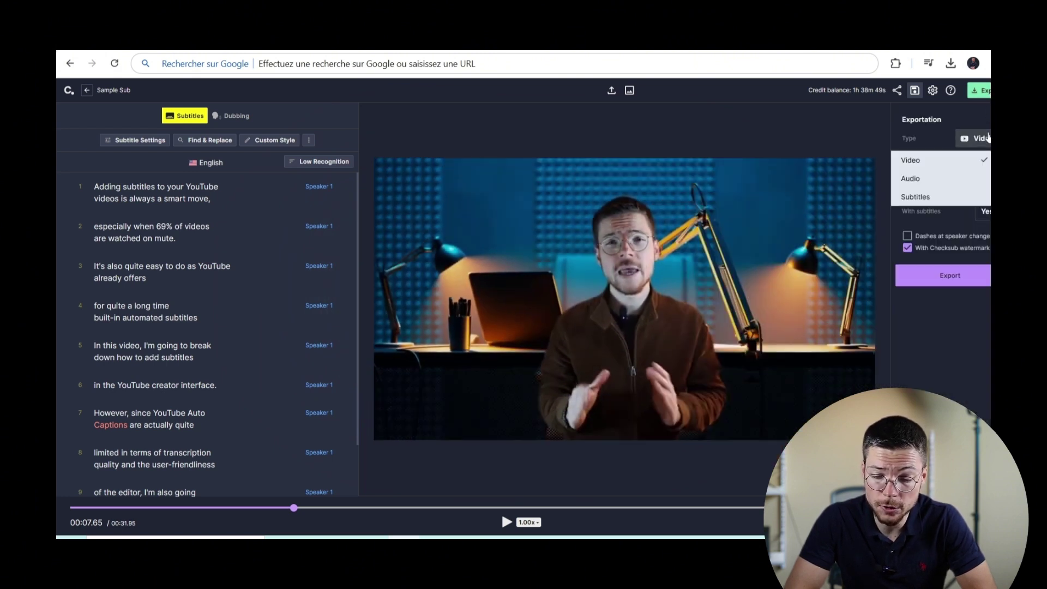
pyautogui.click(979, 160)
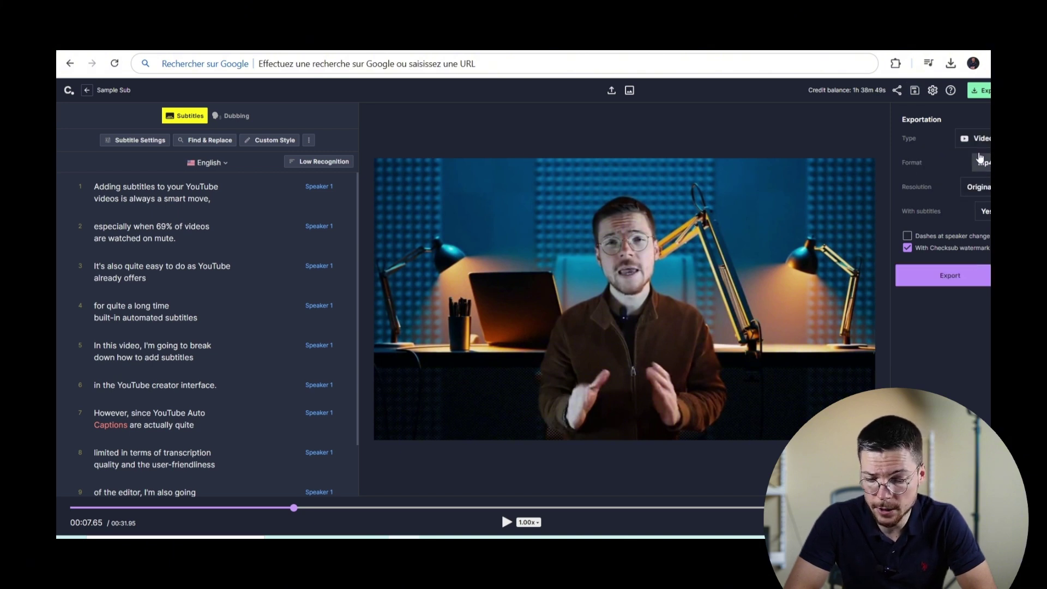
pyautogui.click(979, 143)
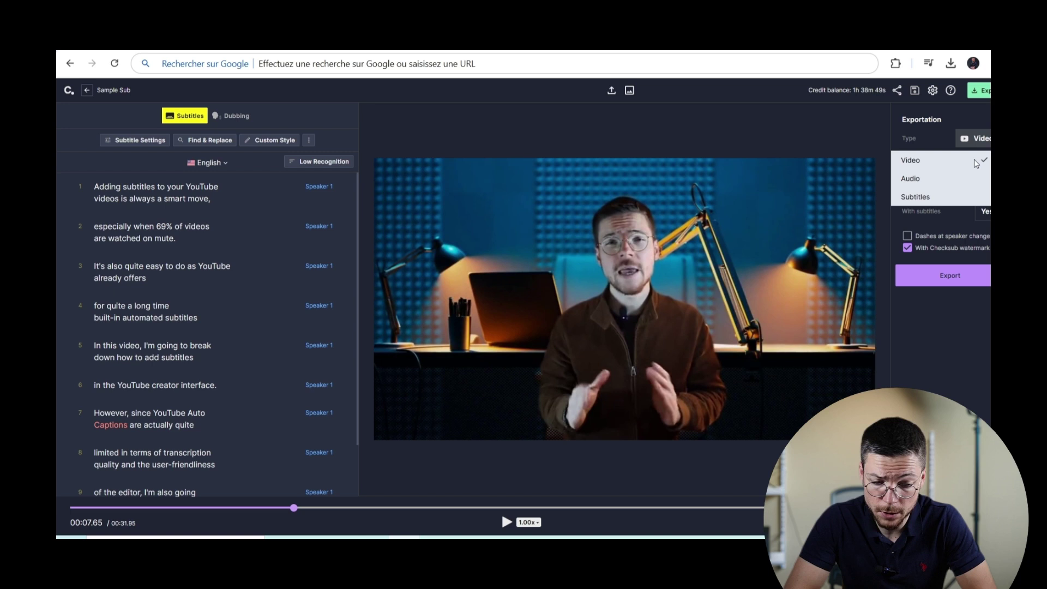
pyautogui.click(971, 201)
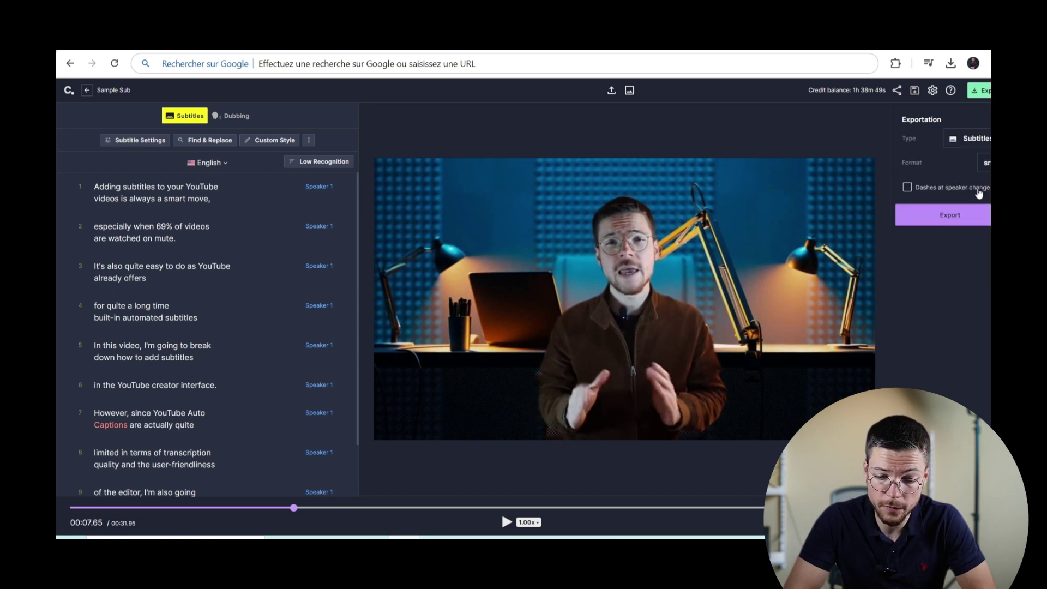
pyautogui.click(985, 168)
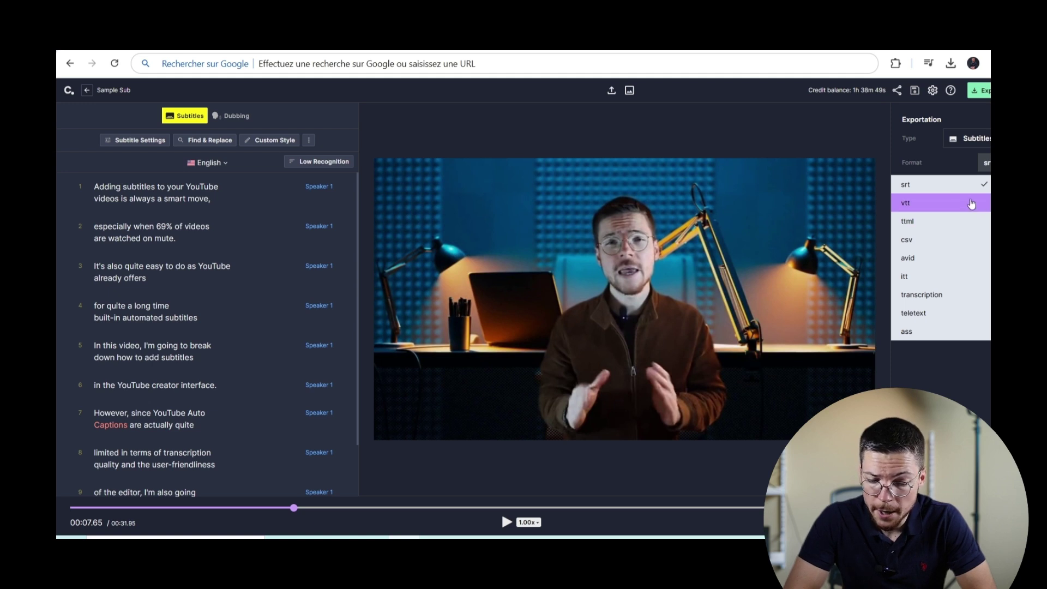
pyautogui.click(972, 188)
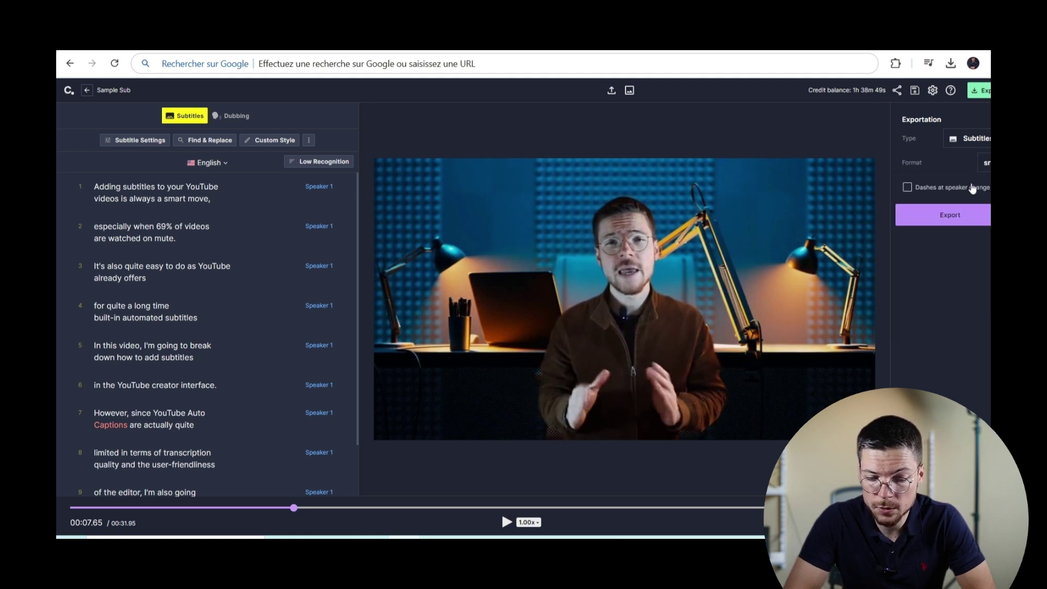
pyautogui.click(974, 219)
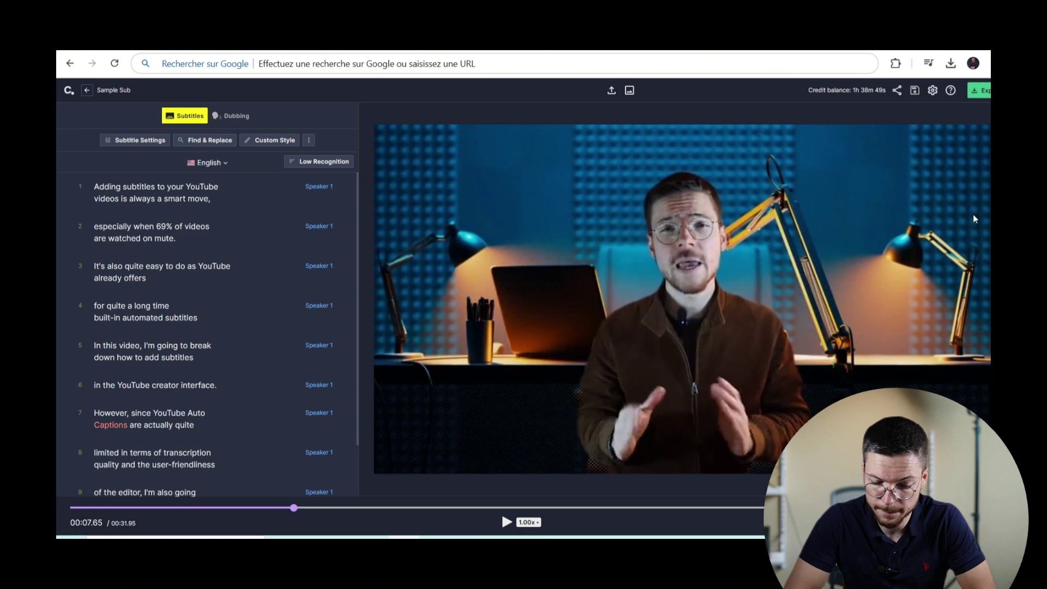